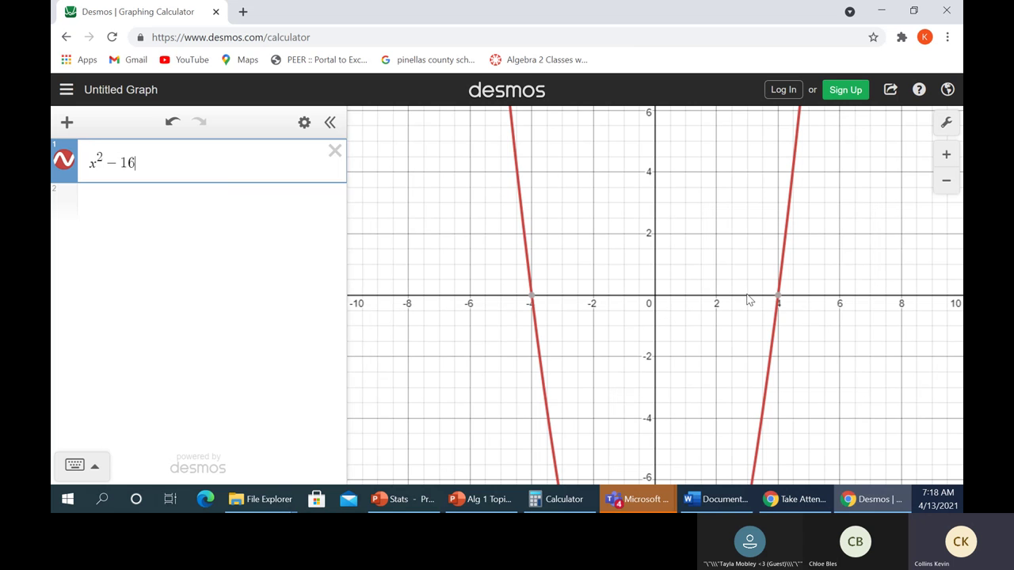
mouse_move(777, 298)
mouse_move(532, 301)
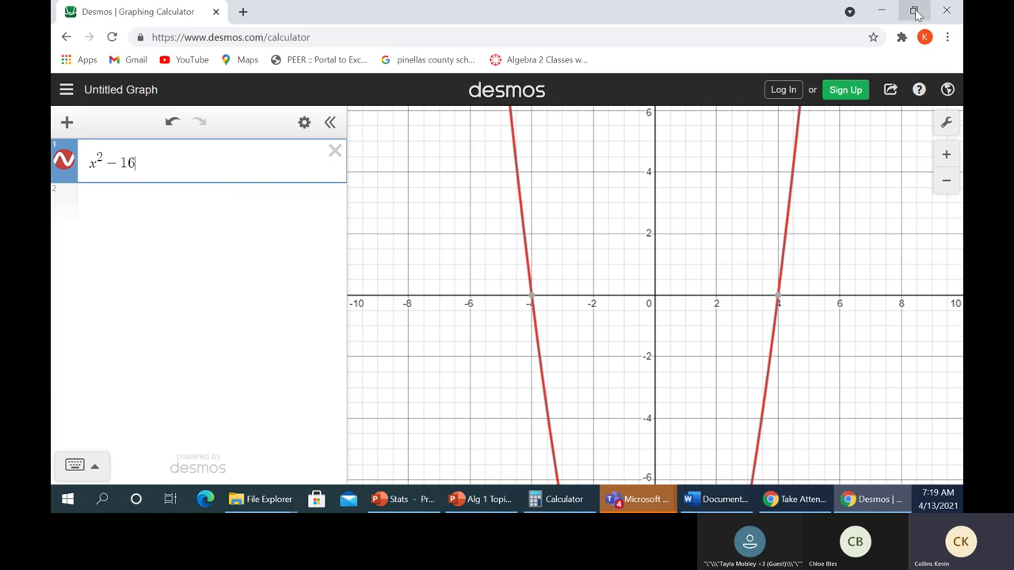
left_click(881, 12)
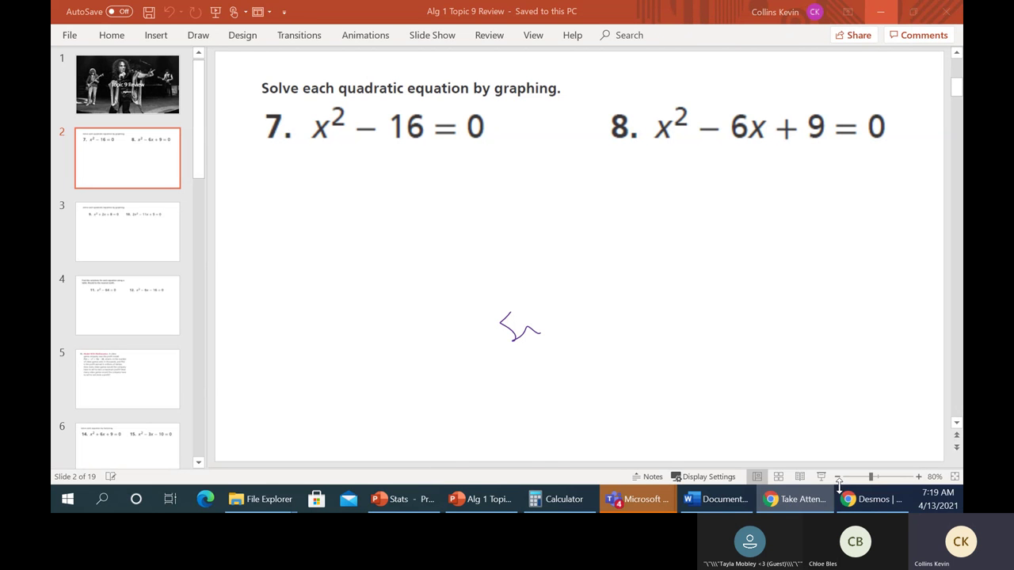
left_click(866, 506)
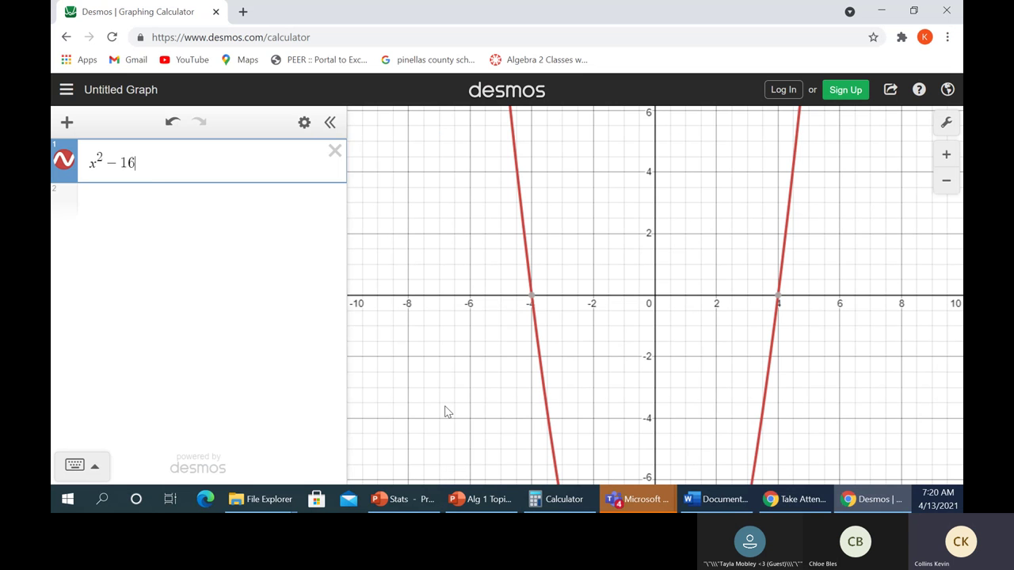
- Edit expression 1 from x² − 16 to x² − 6x + 9
left_click(129, 164)
key("BackSpace")
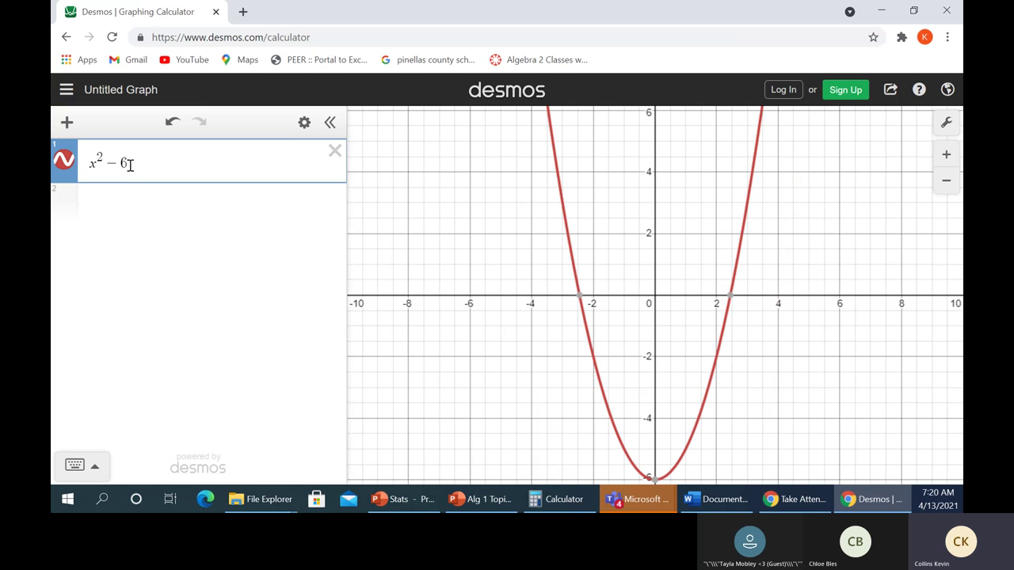
type("x")
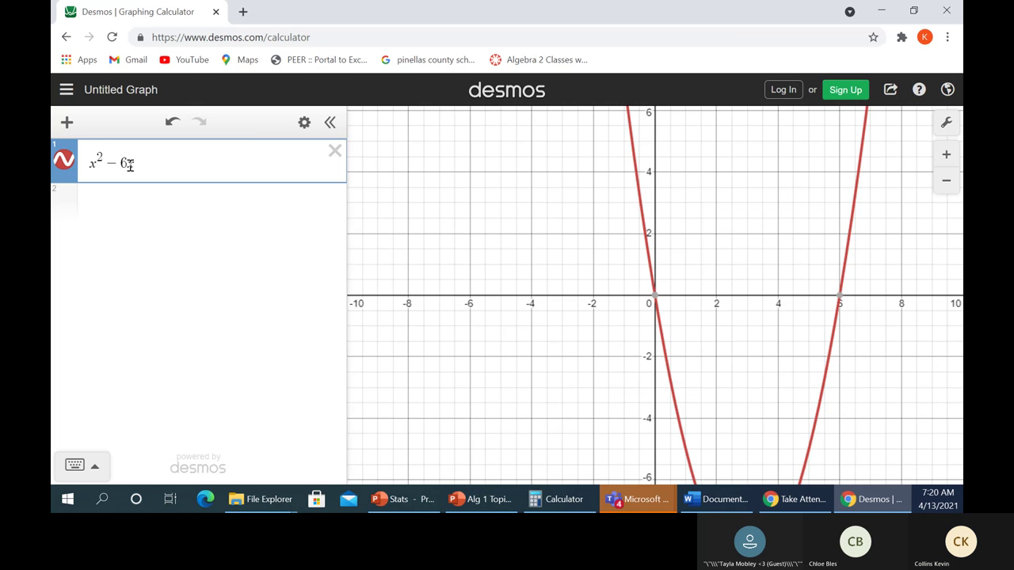
type("+")
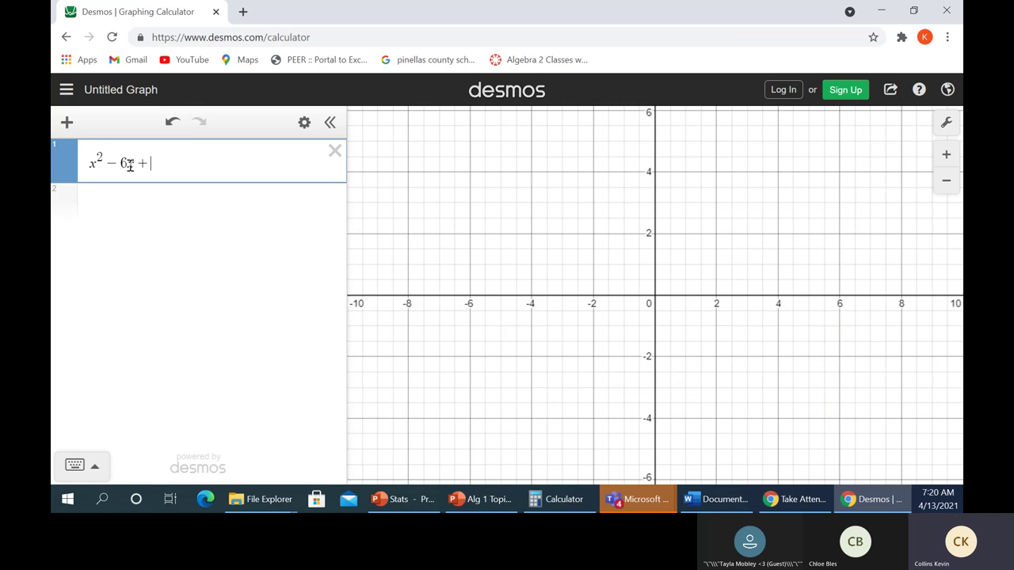
type("9")
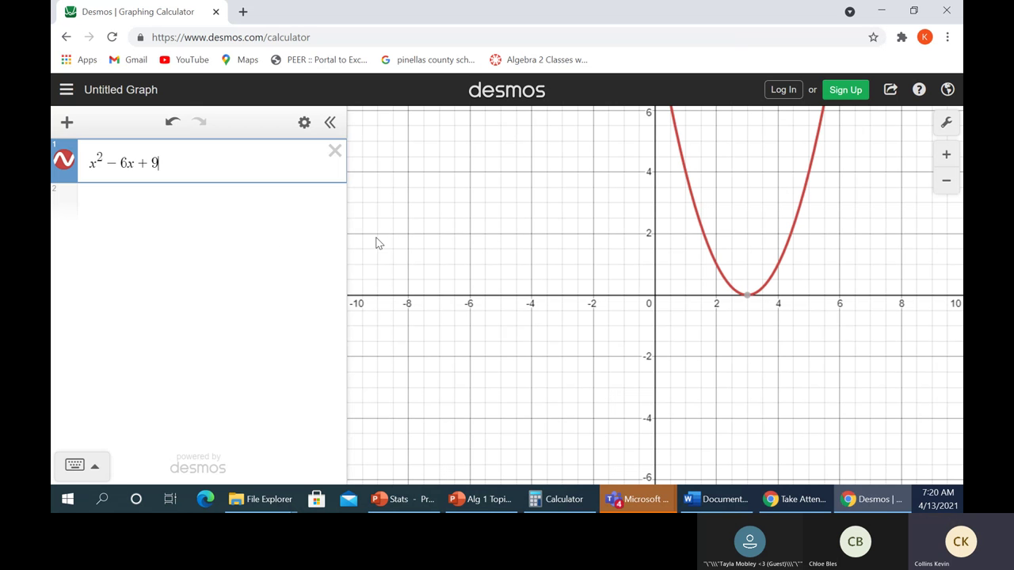
mouse_move(748, 296)
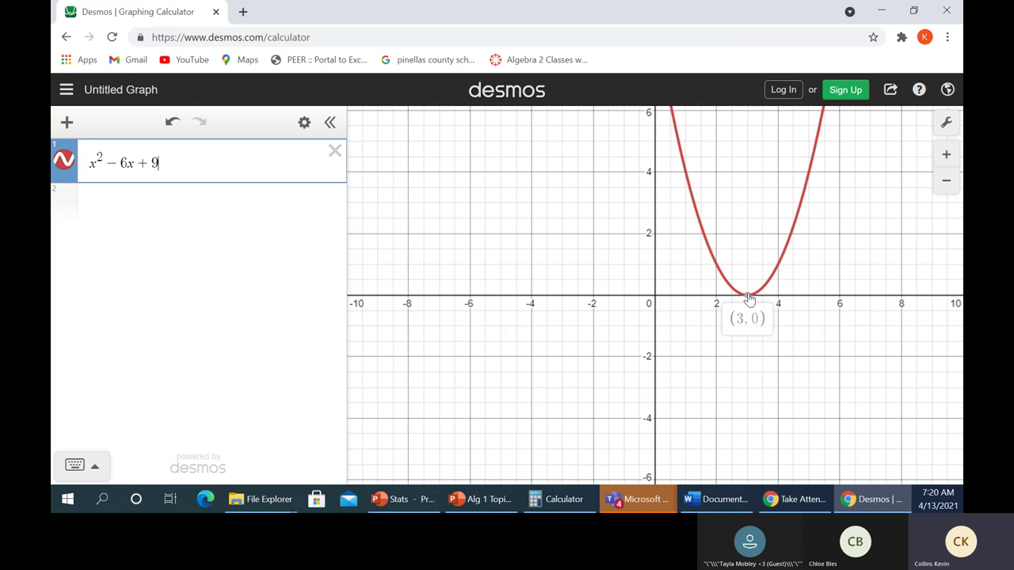
- Keep the vertex label (3, 0) showing on the x² − 6x + 9 parabola
left_click(748, 298)
- Enter (x − 3)² in row 2, using the keypad's squared key
left_click(65, 210)
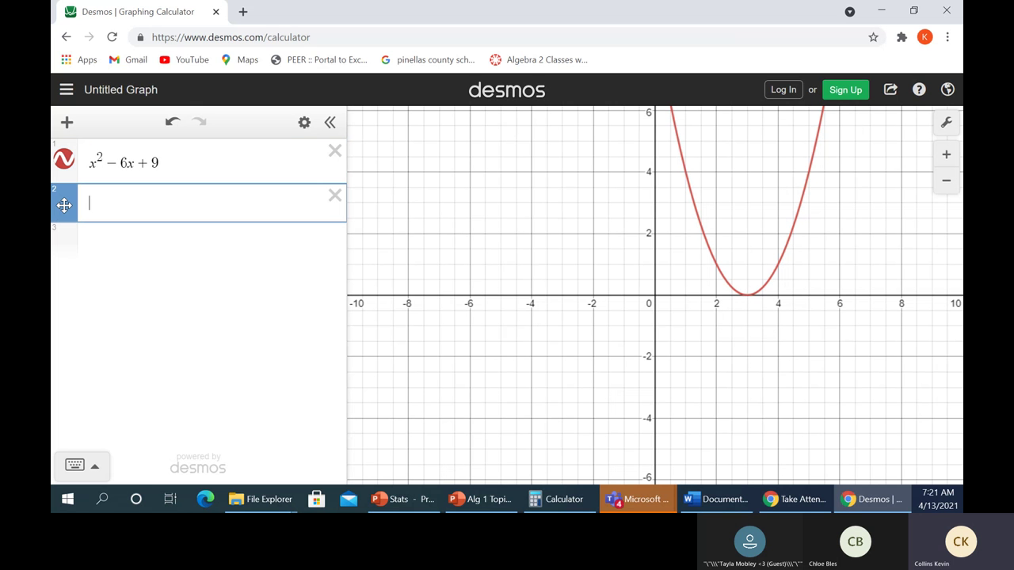
type("(x")
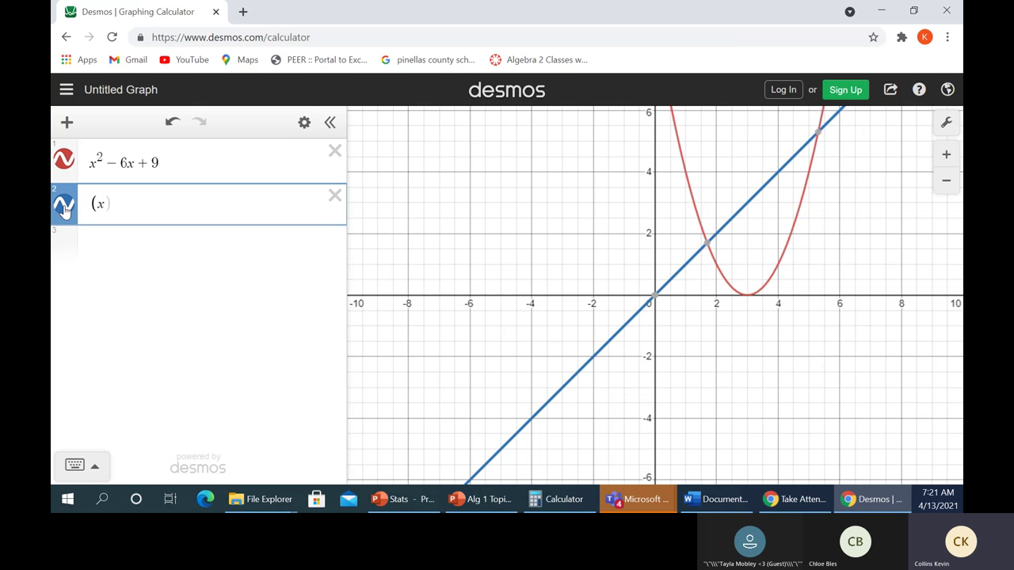
type("-3")
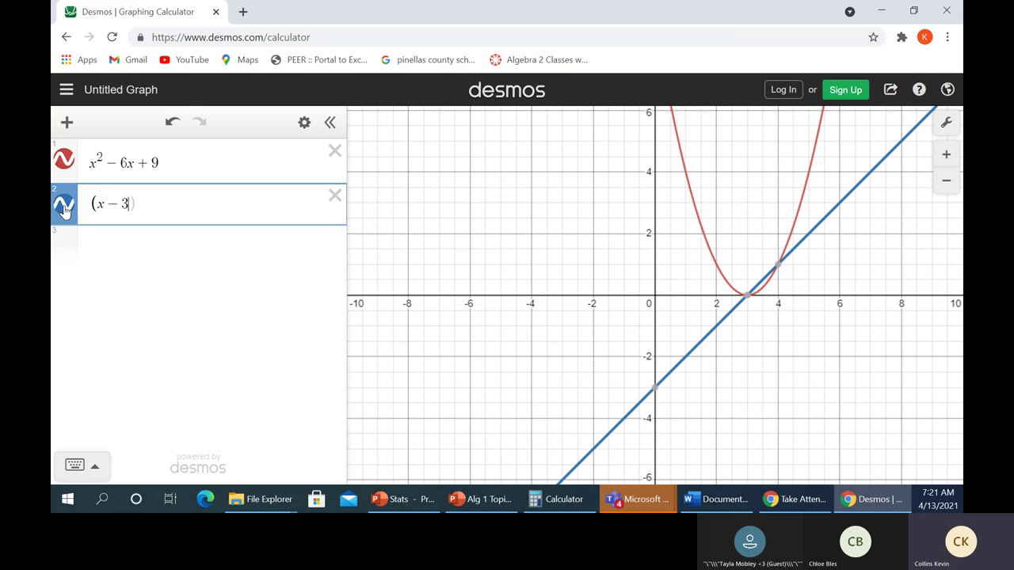
type(")")
left_click(75, 465)
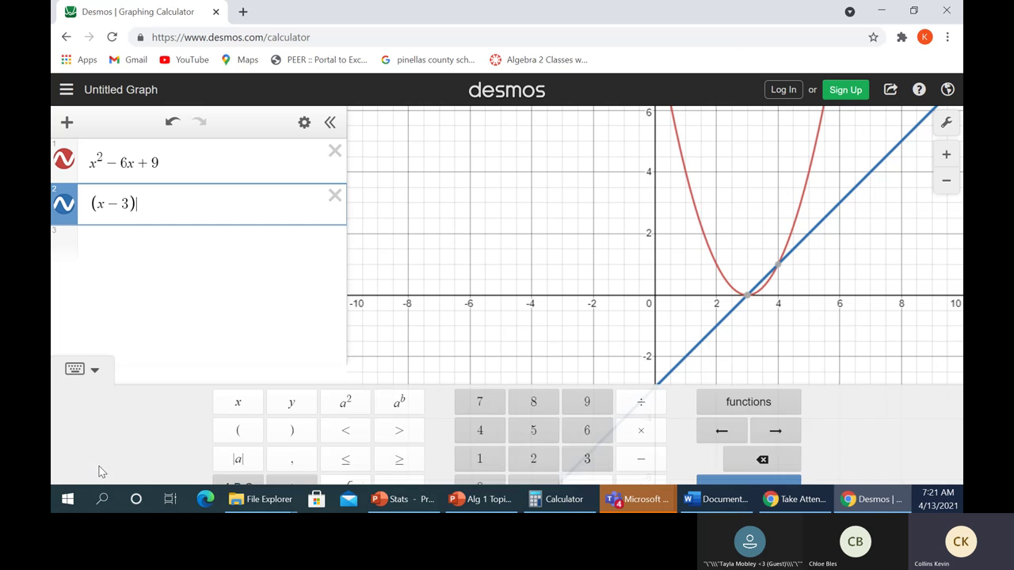
left_click(349, 384)
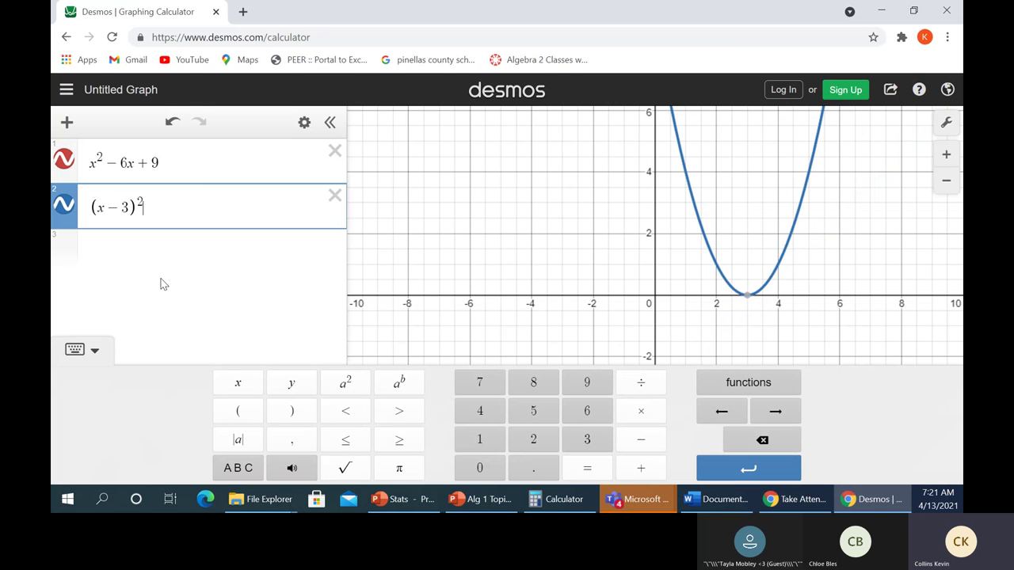
left_click(92, 351)
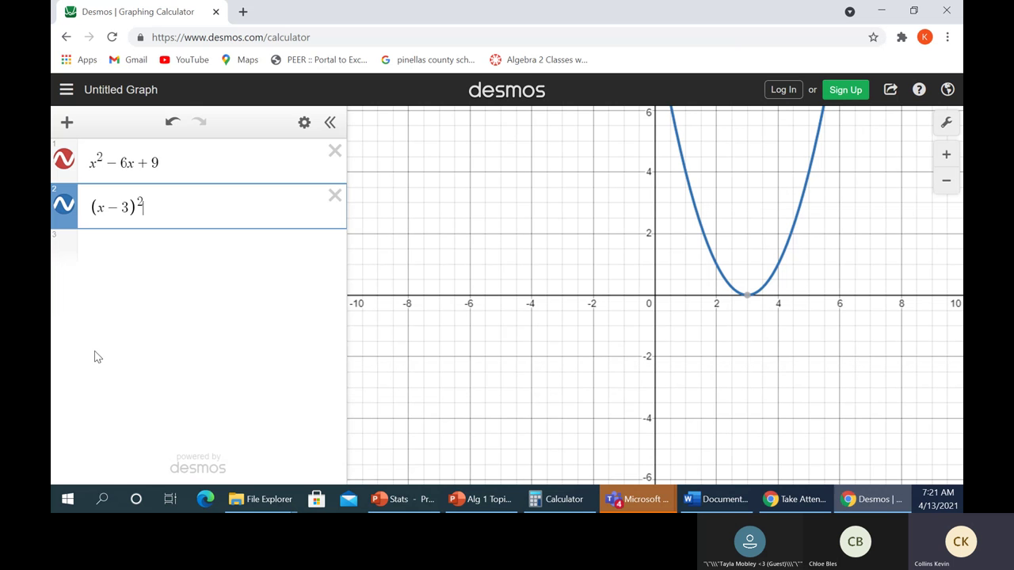
- Alternate between x² − 6x + 9 and (x − 3)² to compare the overlapping curves
left_click(206, 164)
left_click(202, 209)
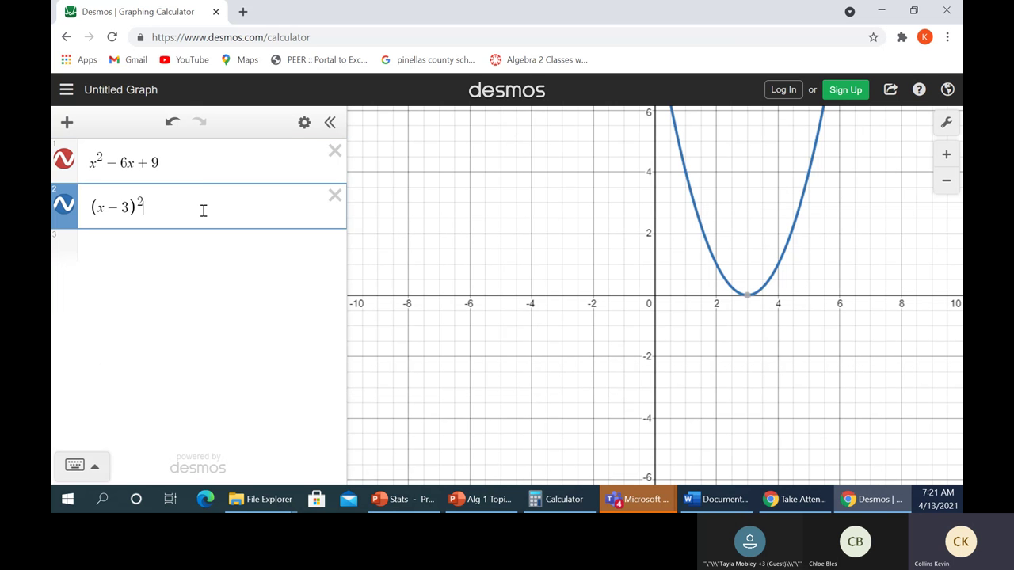
left_click(202, 162)
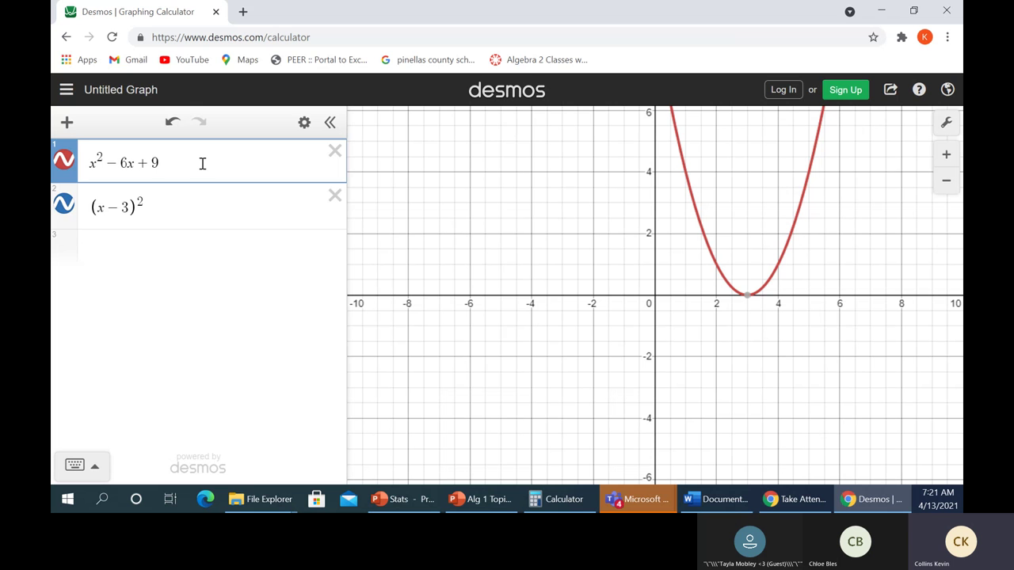
left_click(204, 208)
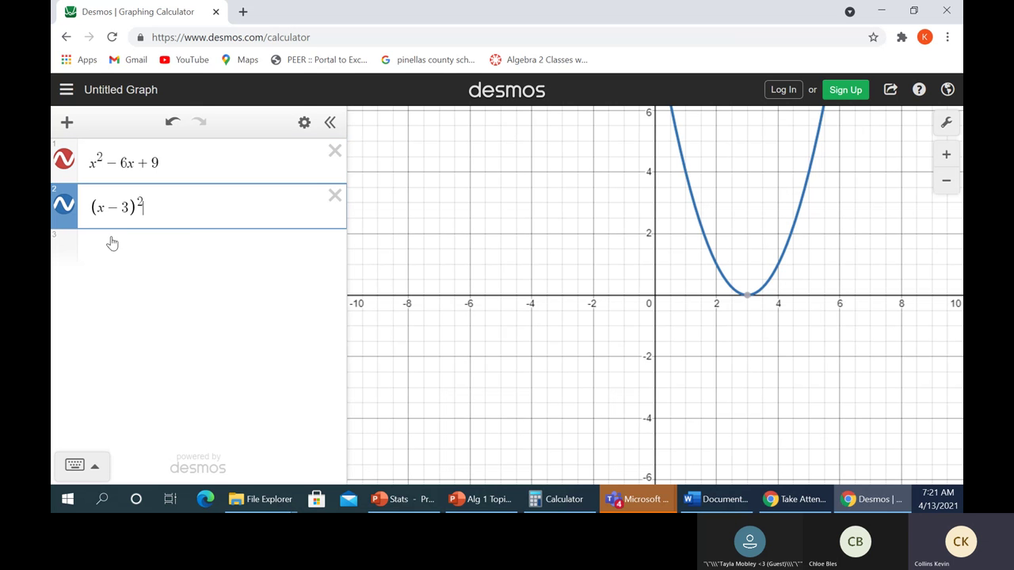
left_click(747, 297)
left_click(252, 166)
mouse_move(748, 298)
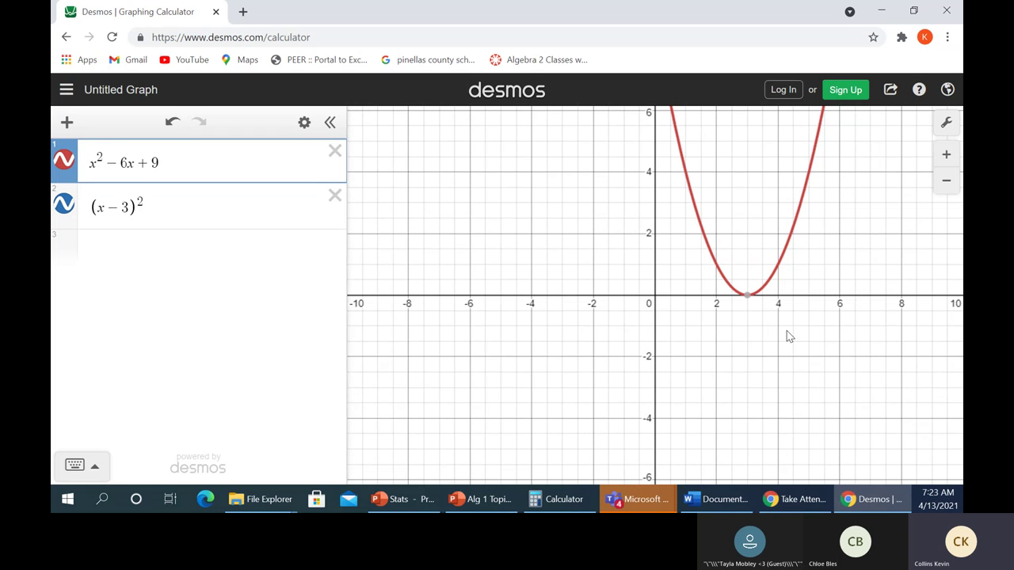
- Minimize Desmos, view slide 3 with problems 9 and 10, then return to Desmos
left_click(879, 13)
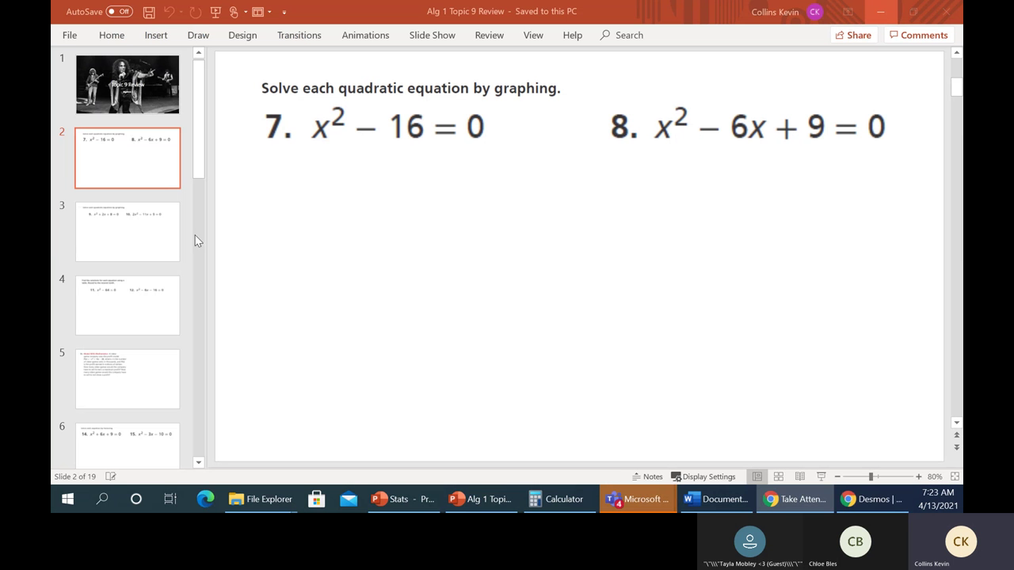
left_click_drag(510, 313, 540, 333)
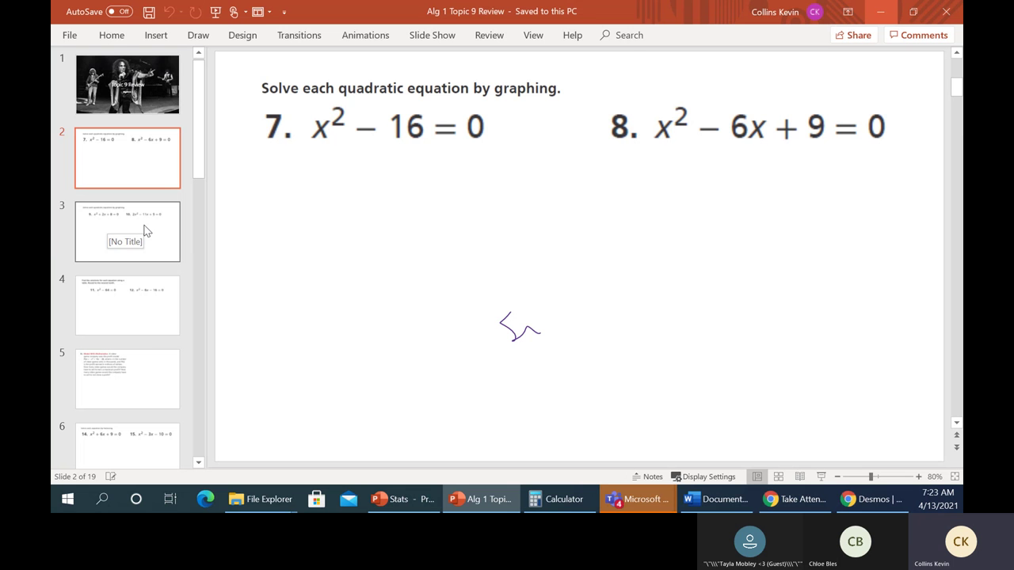
left_click(125, 234)
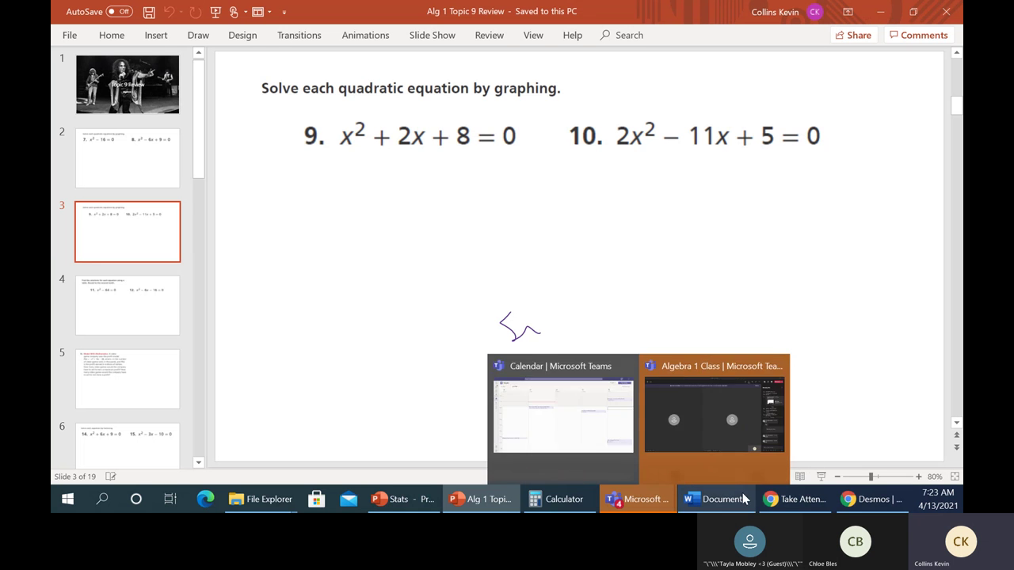
mouse_move(804, 504)
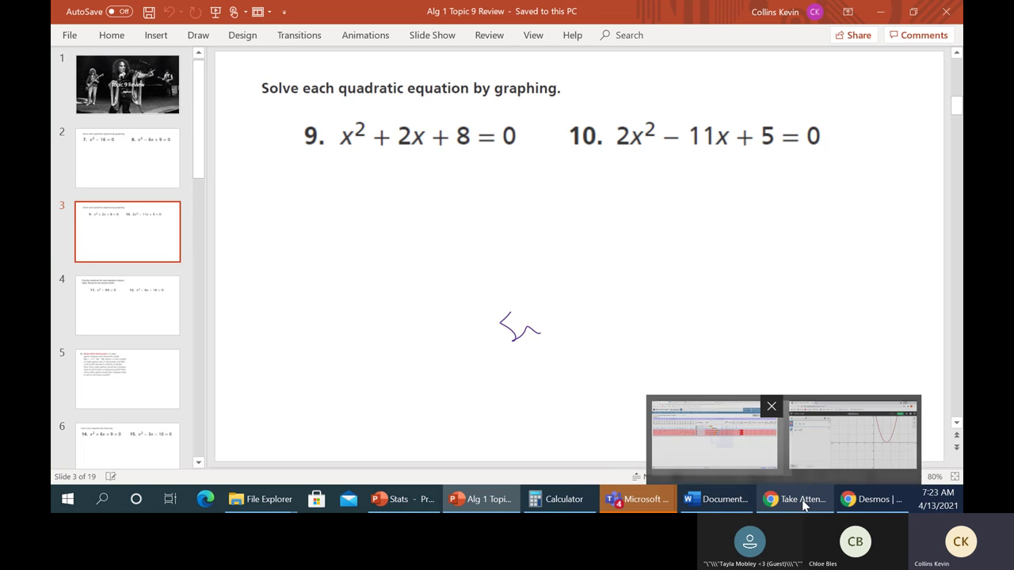
left_click(855, 504)
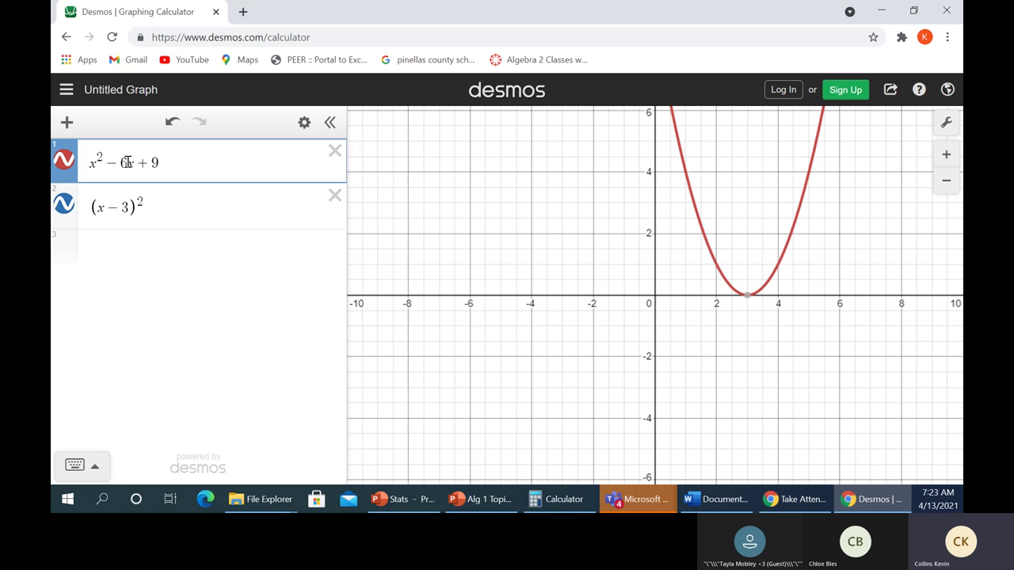
- Edit expression 1 to x² + 2x + 8 and delete the (x − 3)² row
left_click(125, 162)
key("BackSpace")
key("BackSpace")
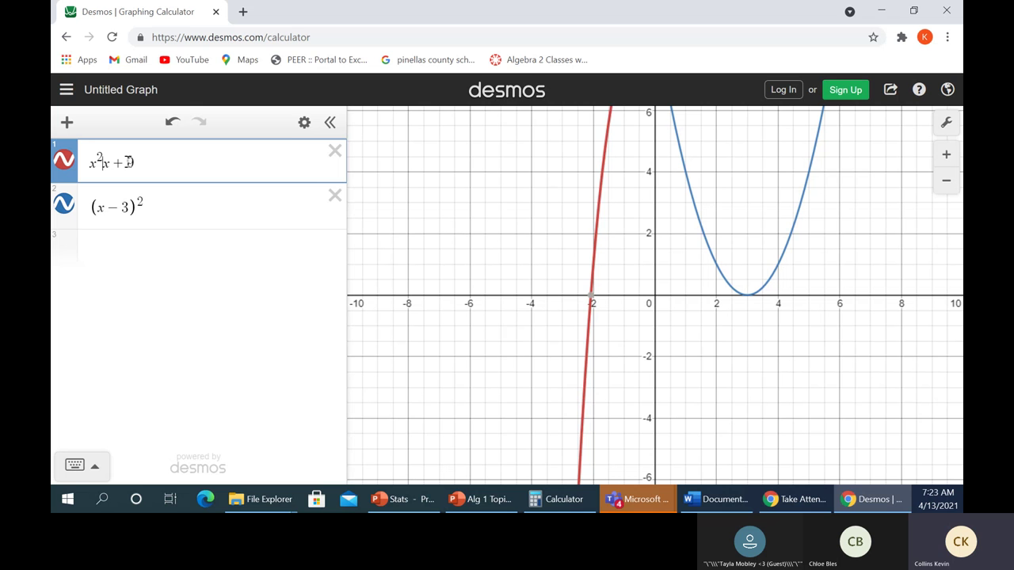
type("+2")
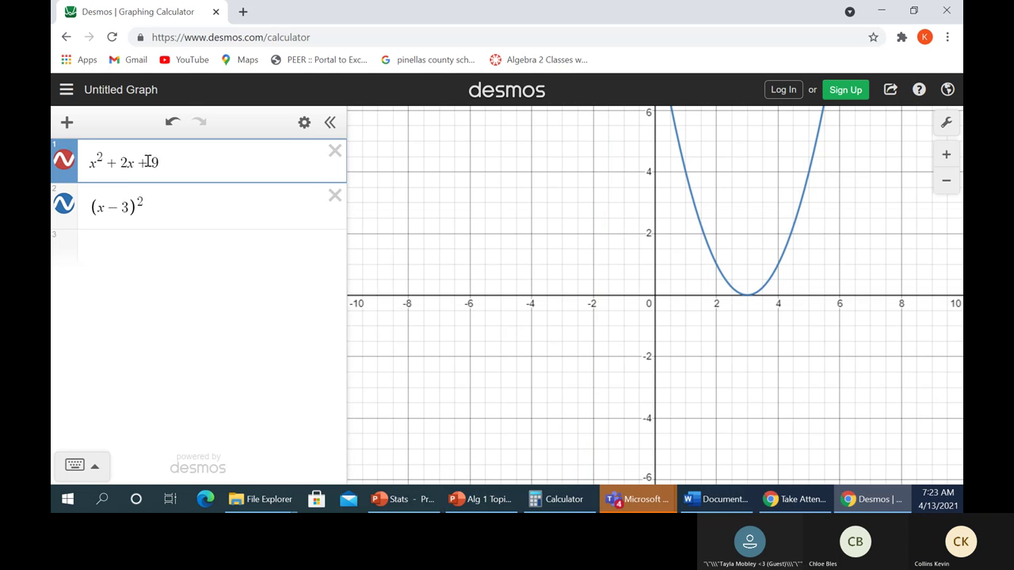
left_click(162, 162)
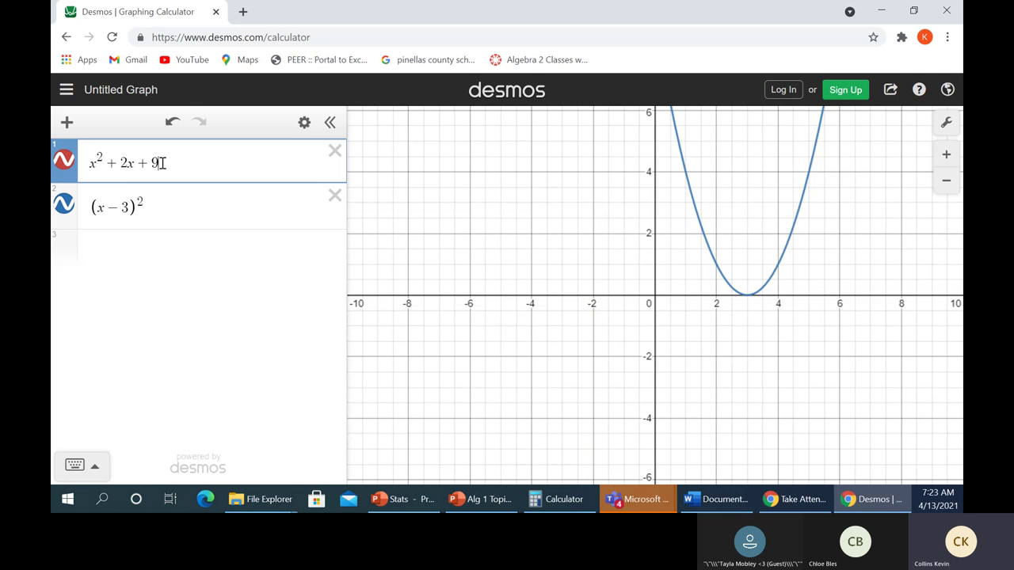
key("BackSpace")
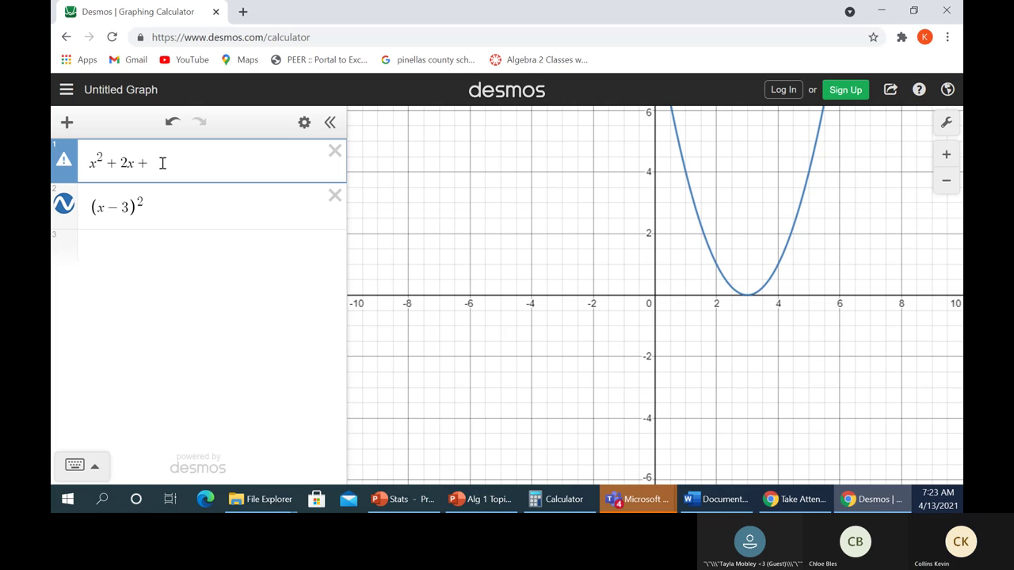
type("8")
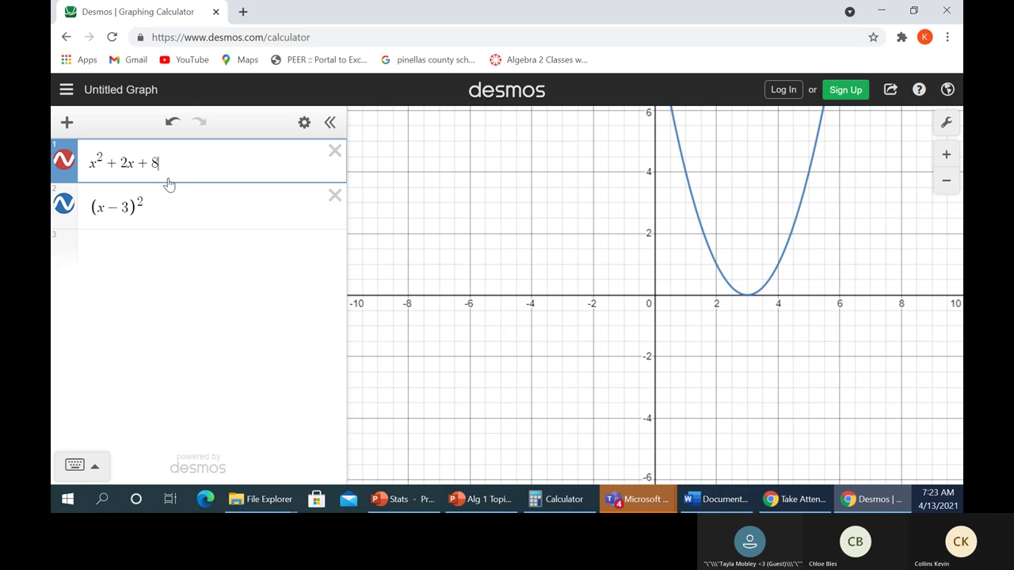
left_click(334, 195)
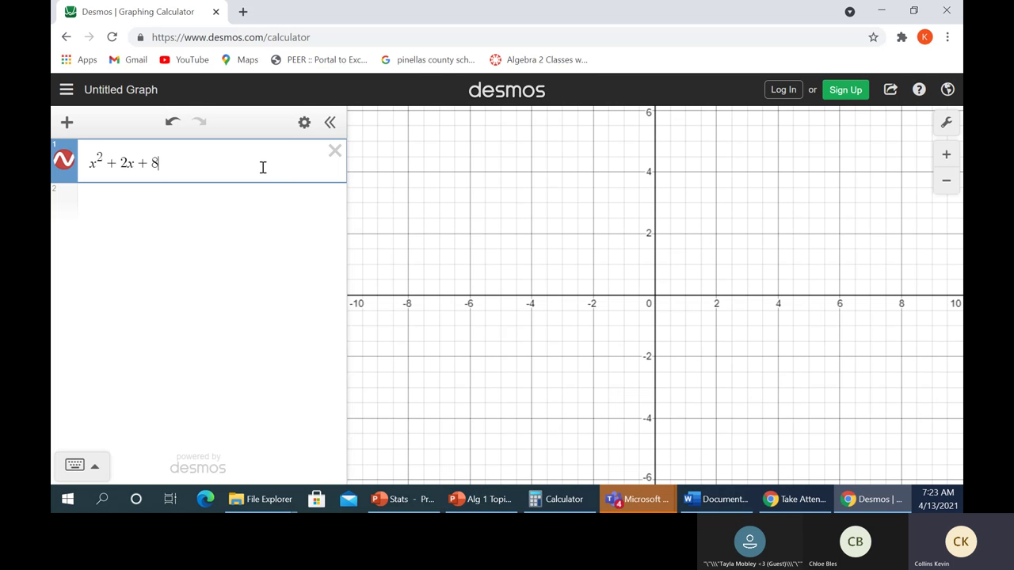
- Retype x² + 2x + 8 in a new row, delete the old row, and pan to the vertex
left_click(162, 221)
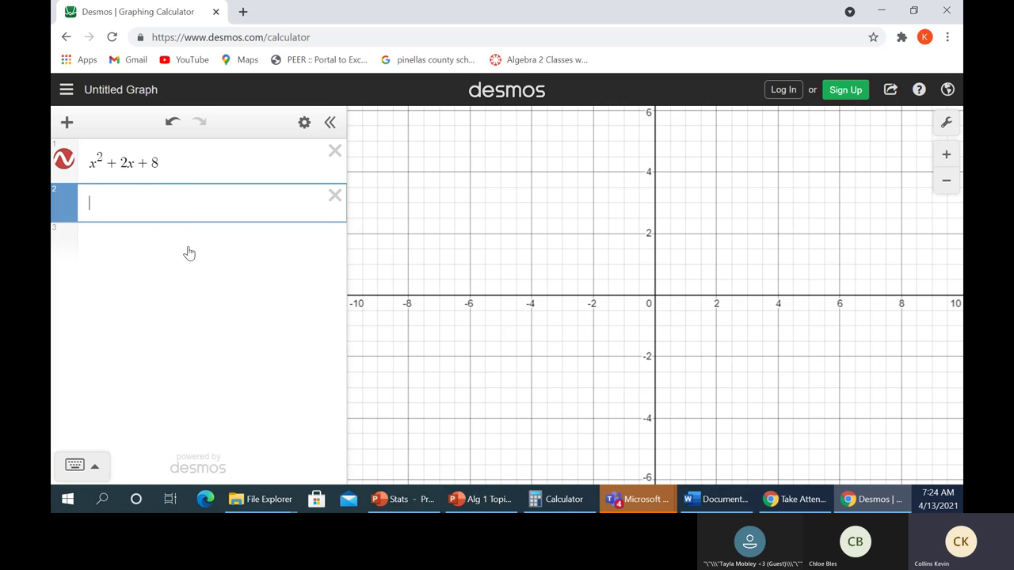
type("x")
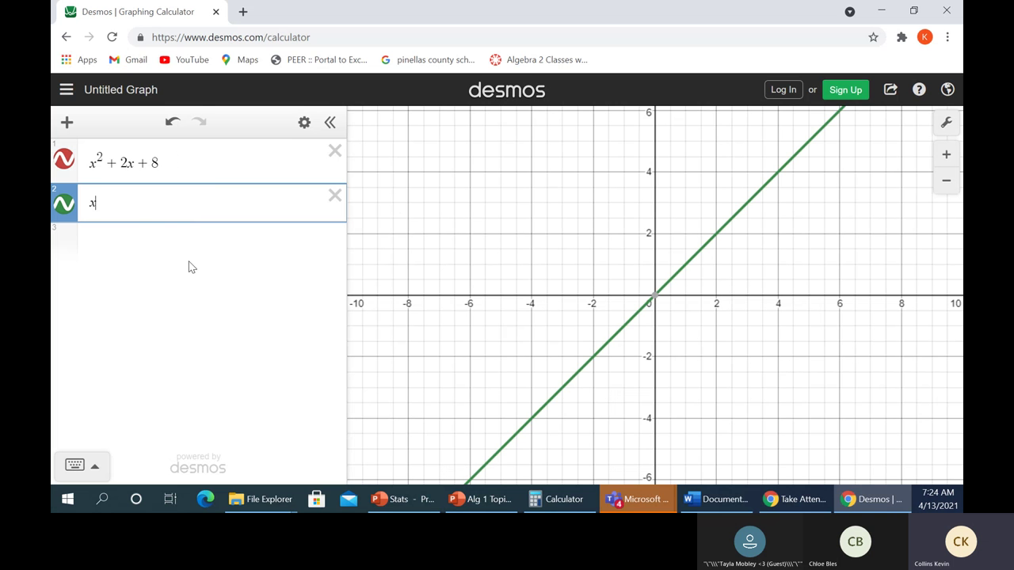
left_click(334, 151)
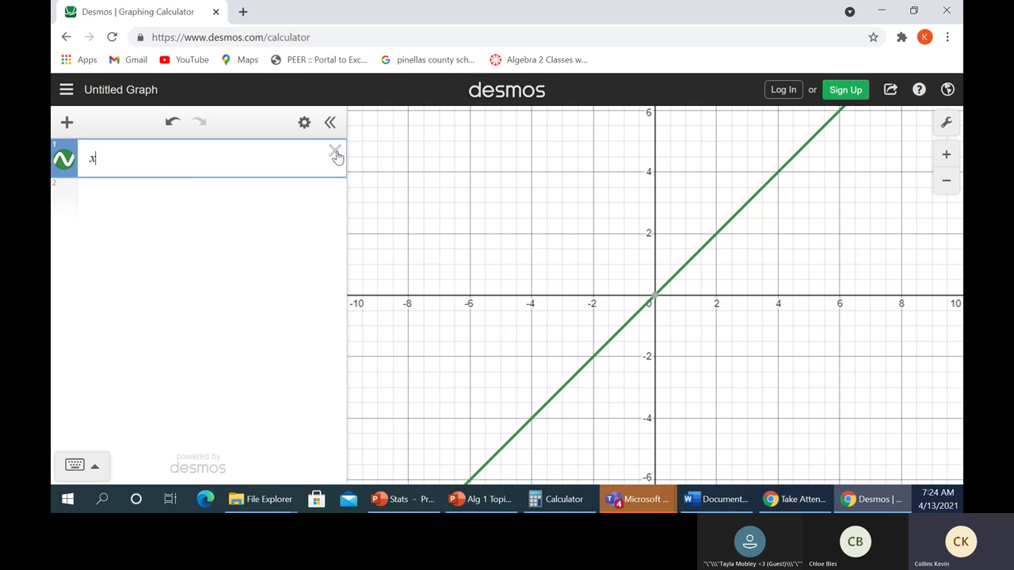
left_click(92, 472)
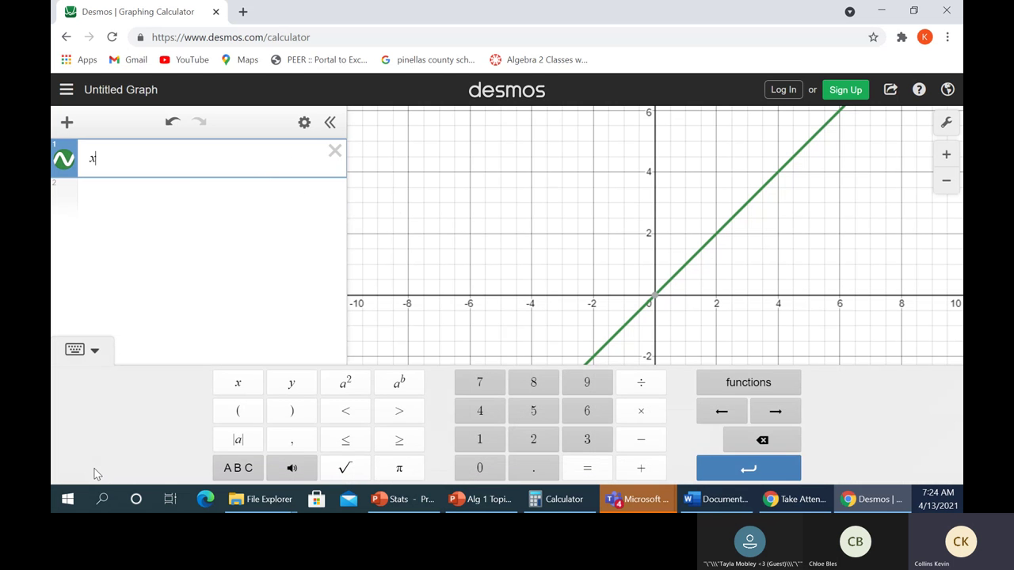
left_click(346, 384)
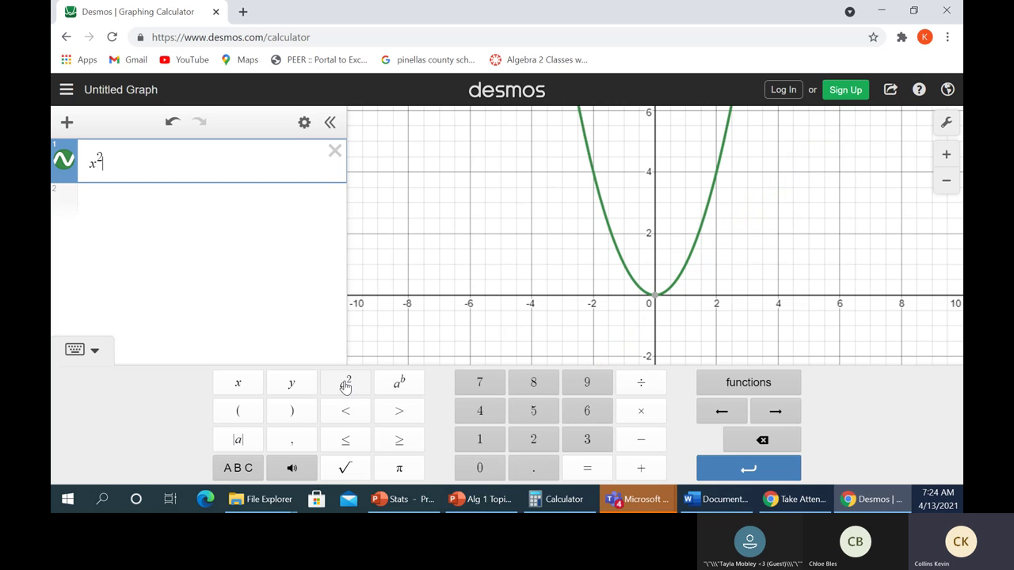
left_click(346, 385)
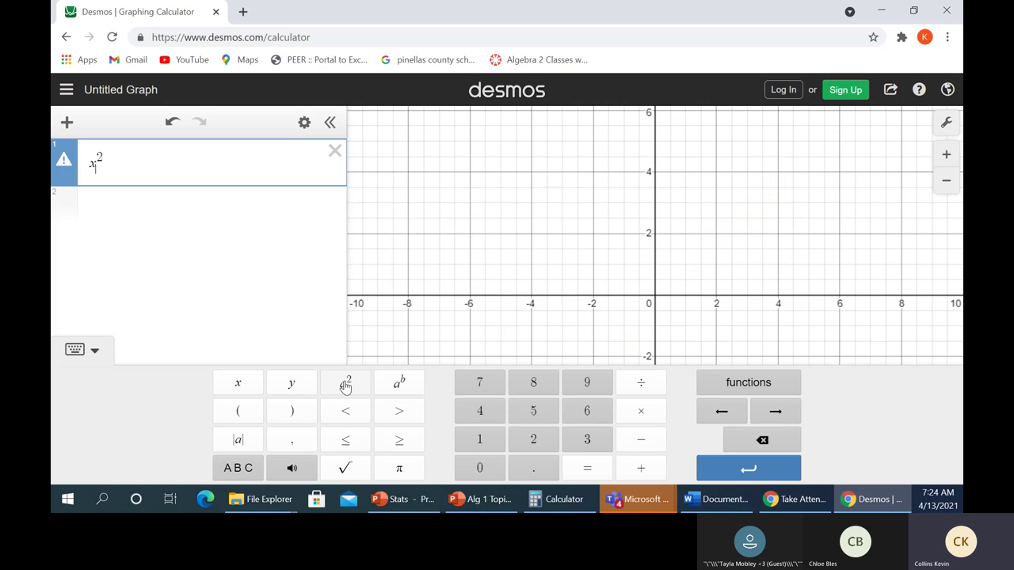
key("BackSpace")
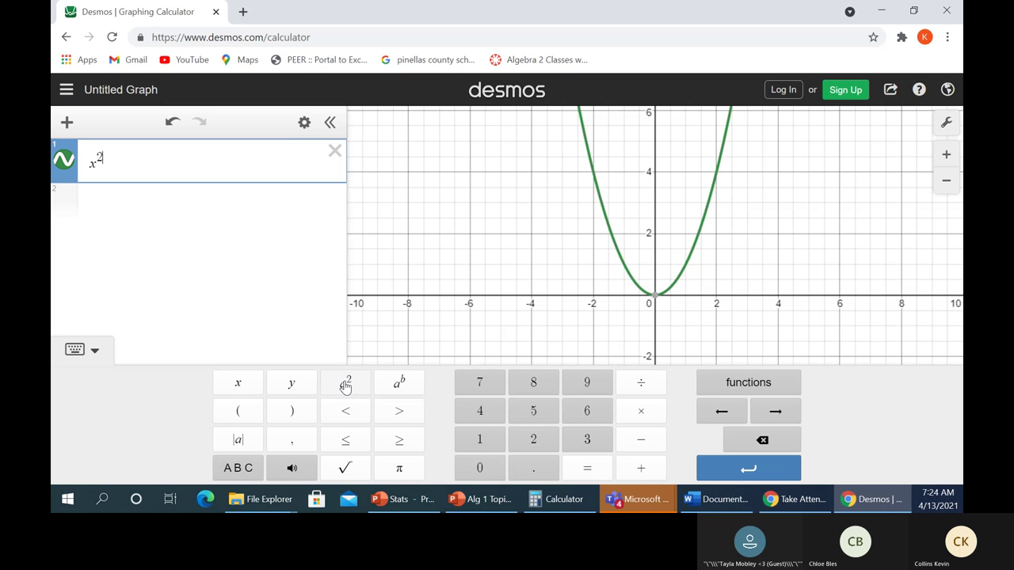
type("+ ")
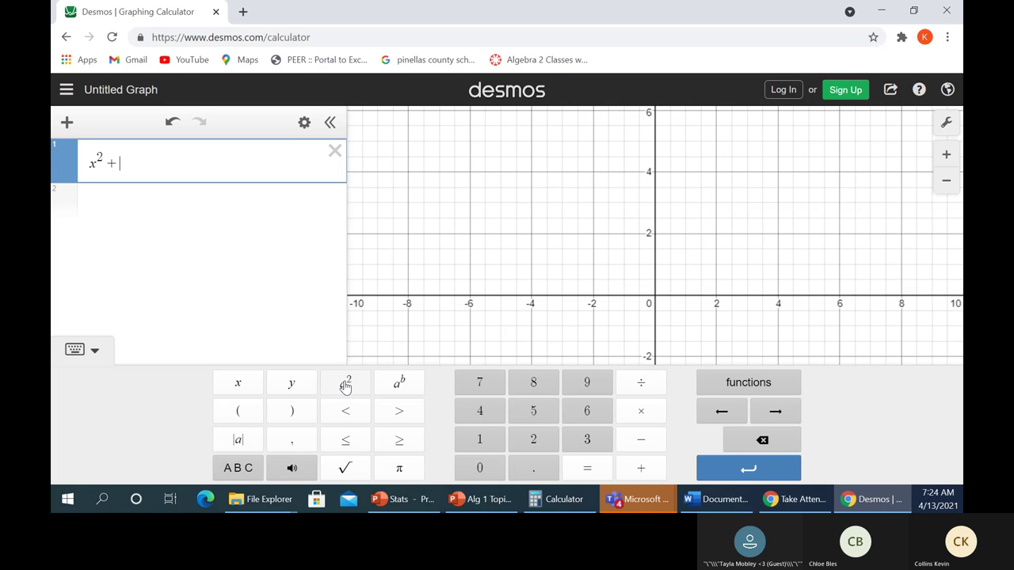
type("2x ")
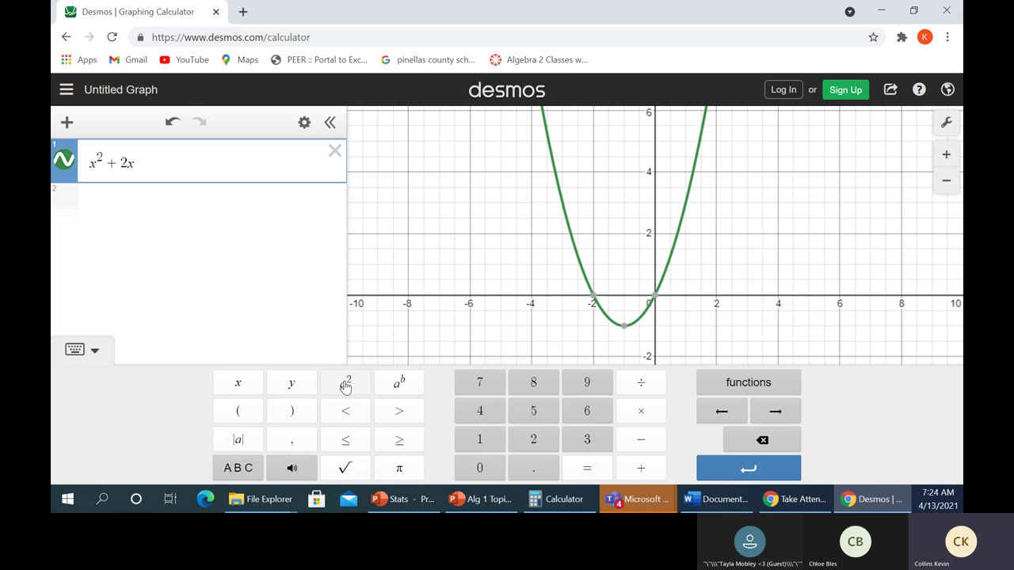
type("+ 8")
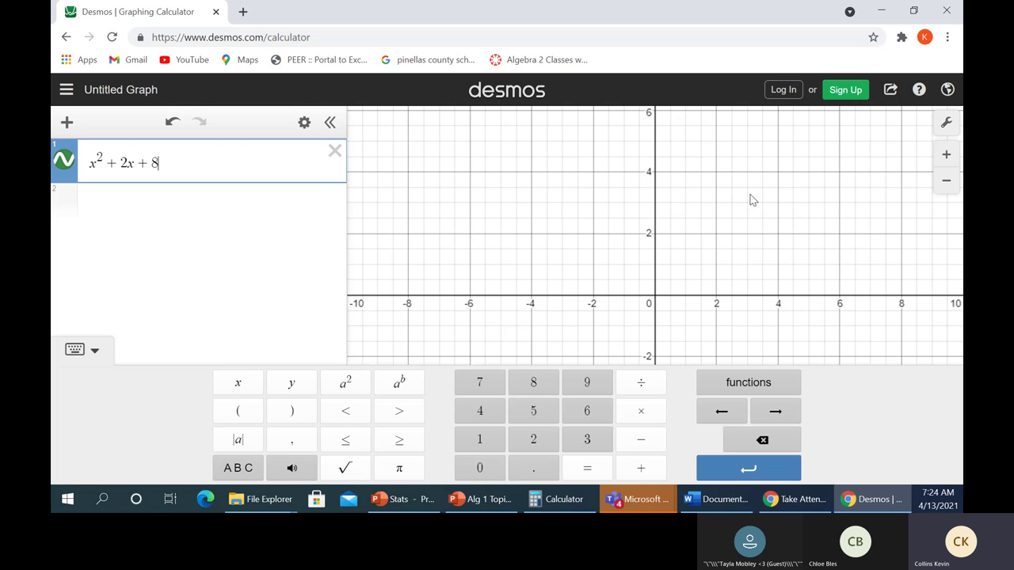
left_click_drag(755, 183, 762, 463)
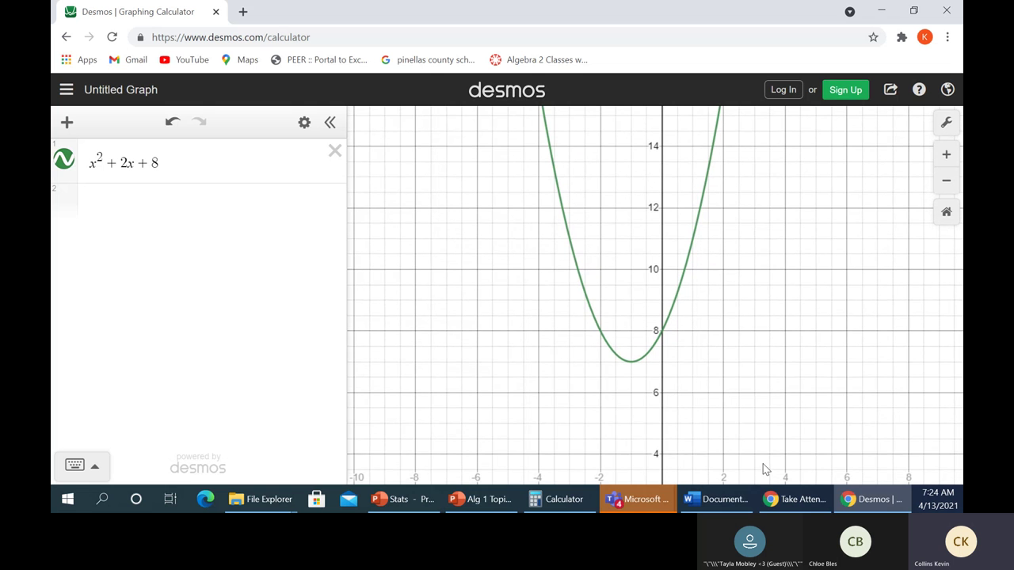
- Hide the keypad, zoom out twice, and label the y-intercept at (0, 8)
left_click(259, 161)
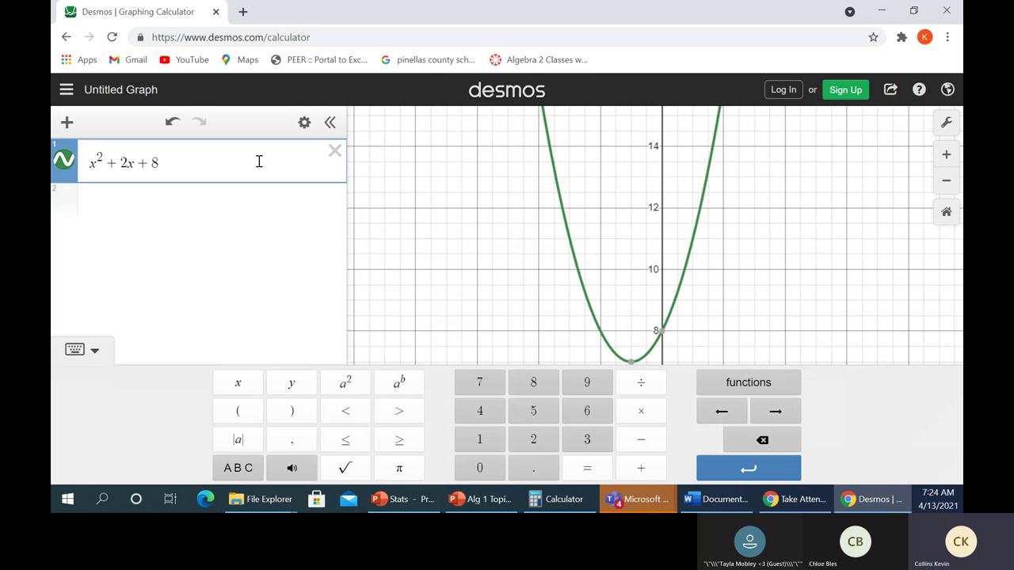
left_click(96, 353)
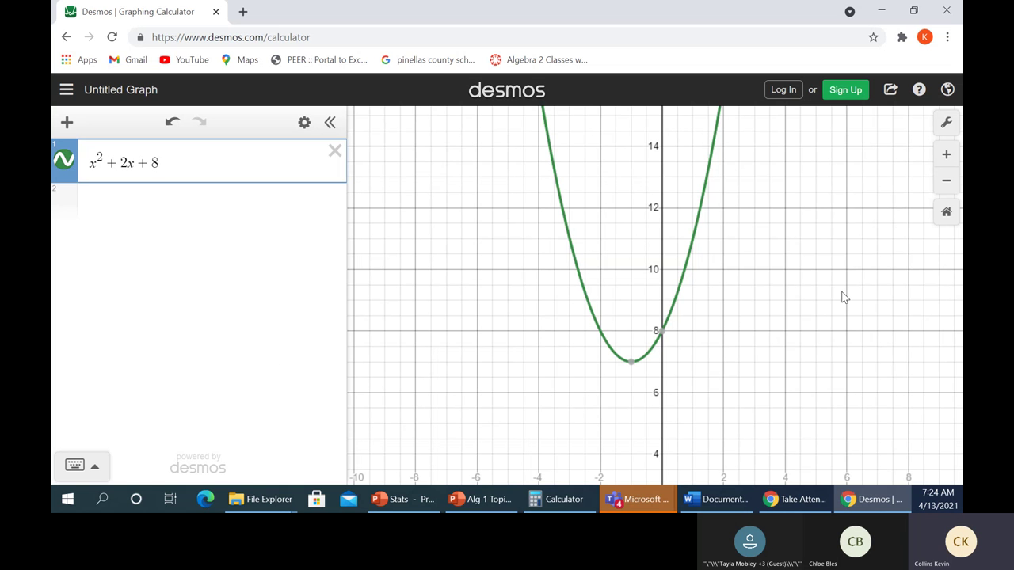
left_click(947, 183)
left_click(947, 183)
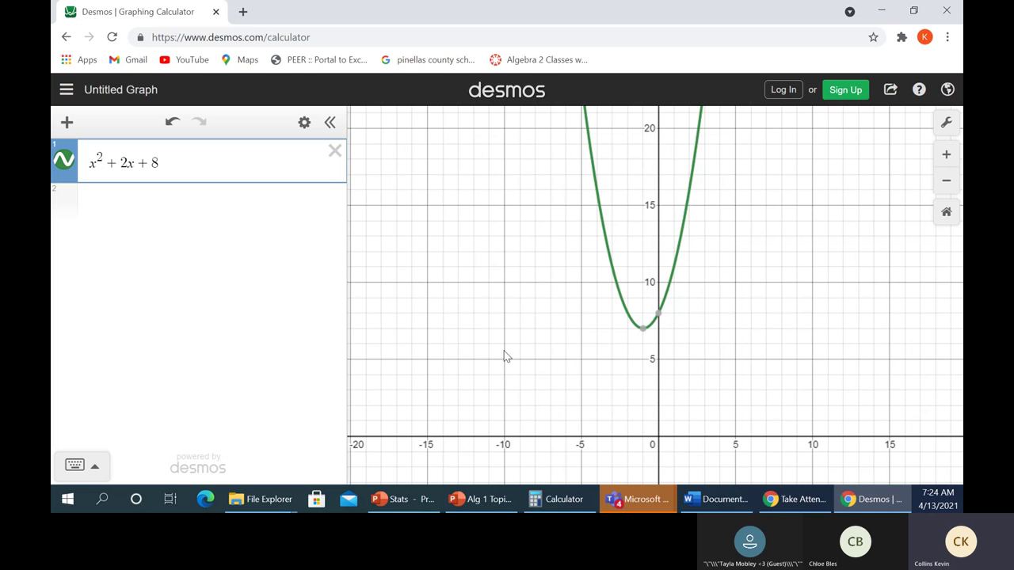
mouse_move(663, 318)
left_click(659, 314)
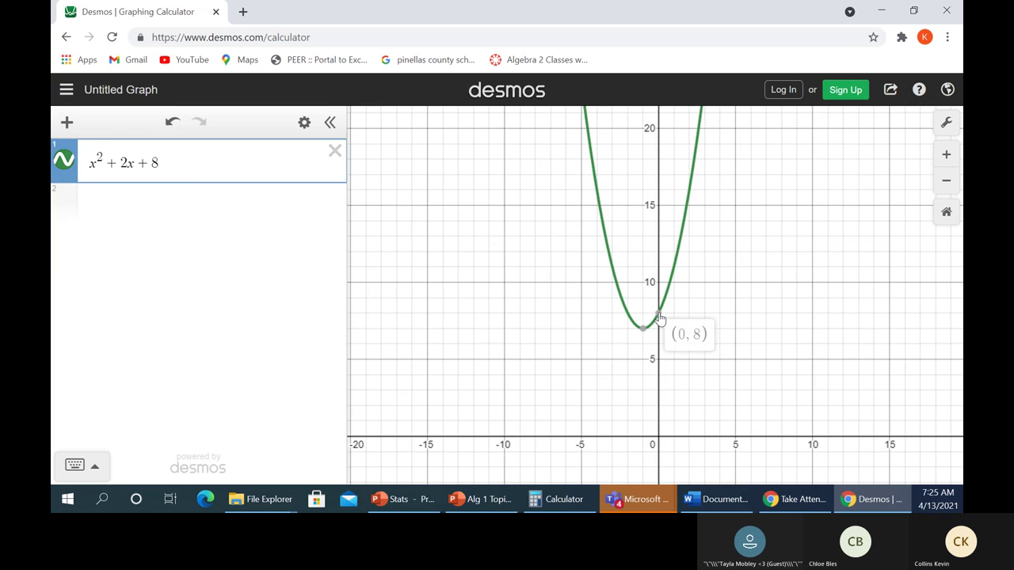
mouse_move(643, 332)
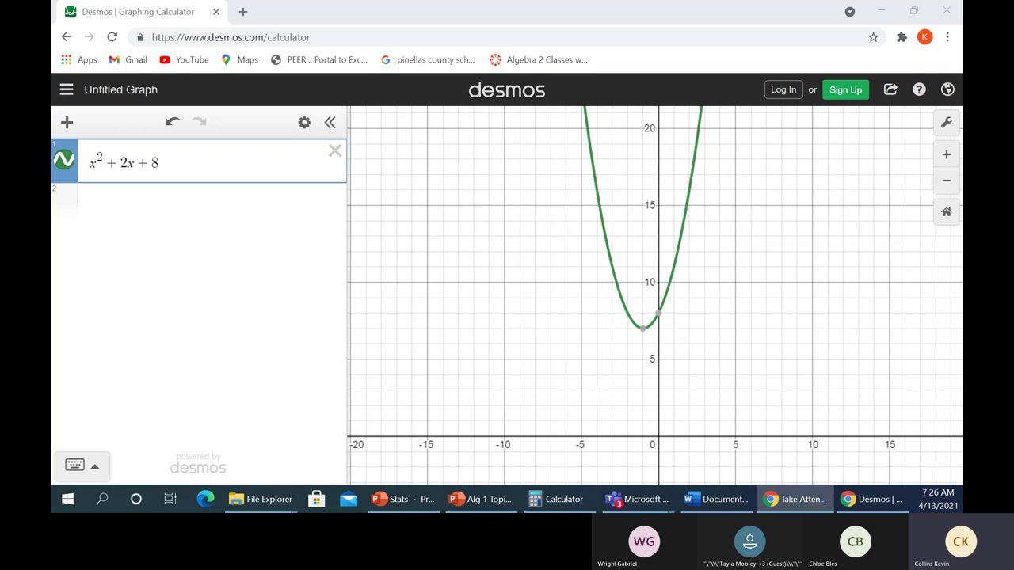
left_click(884, 11)
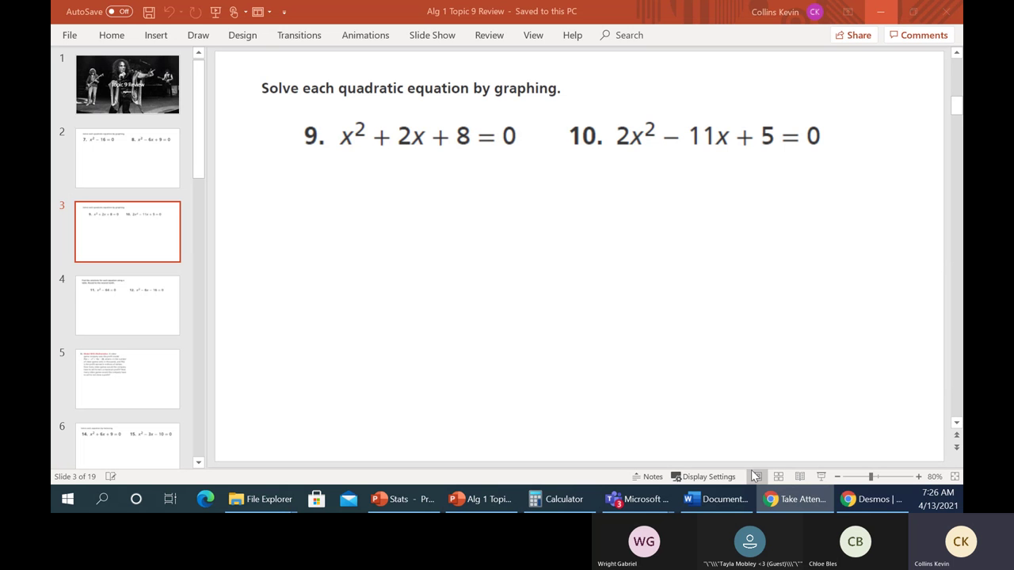
left_click(855, 500)
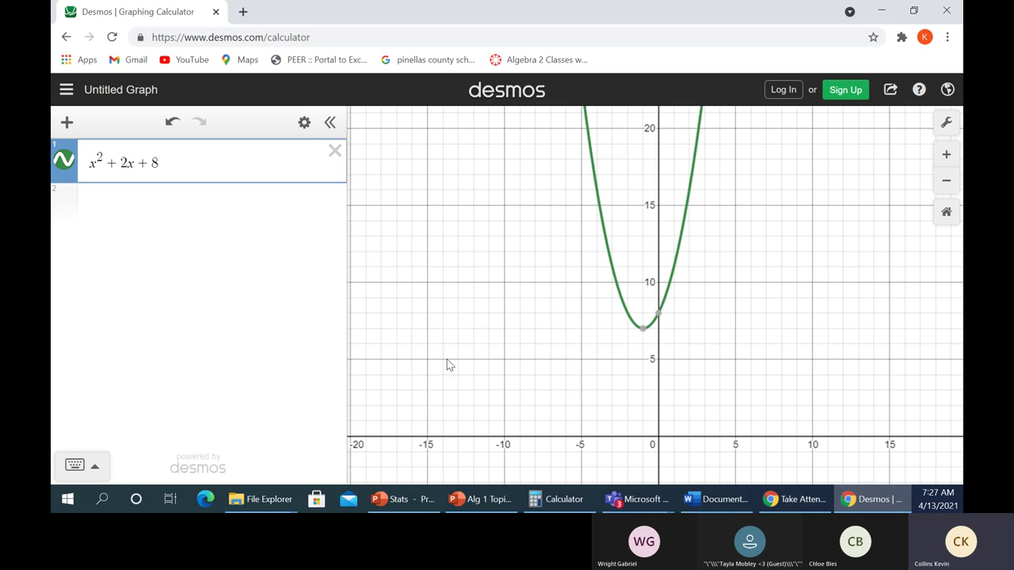
- Change the expression to 2x² + 2x + 5 by adding a leading 2 and constant 5
left_click(90, 163)
type("2")
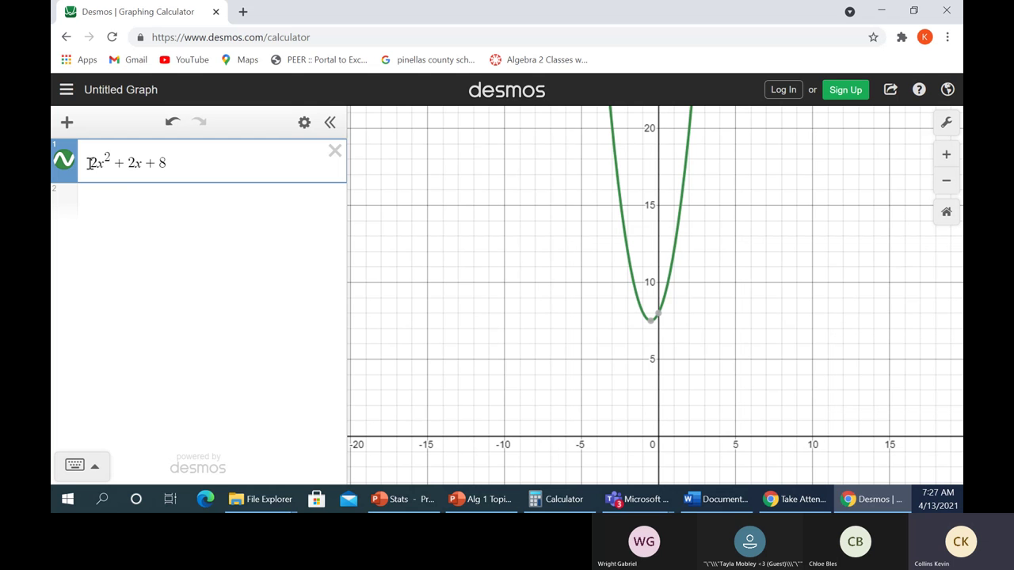
left_click(168, 163)
key("BackSpace")
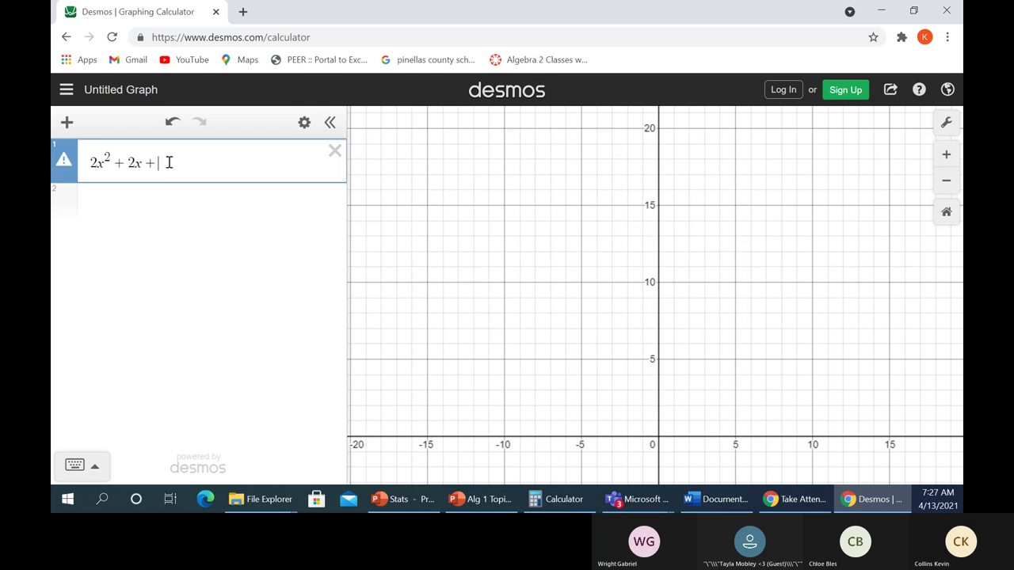
type("5")
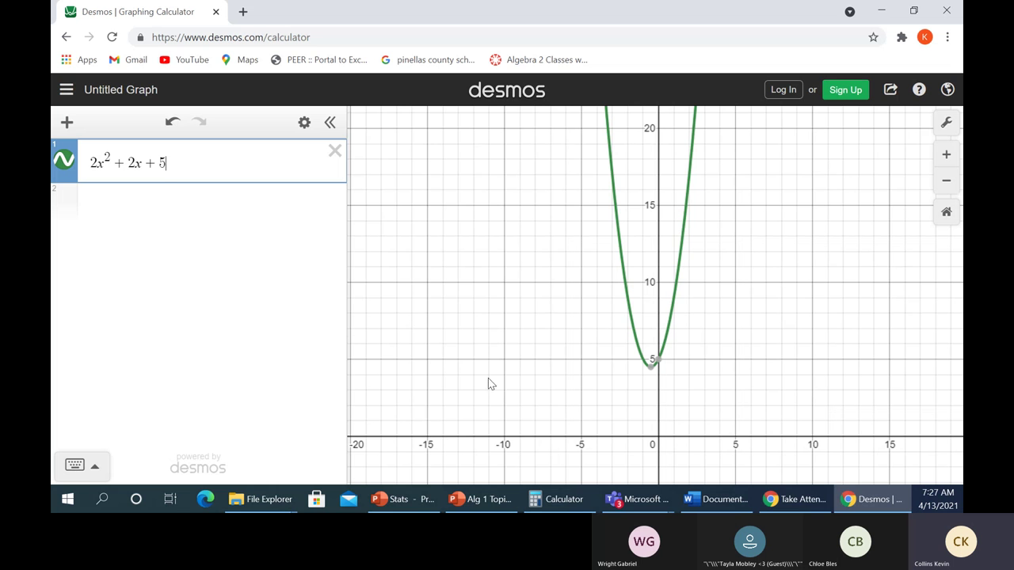
- Check problem 10 on the slide, then change the x term to −11x and pan up
left_click(880, 11)
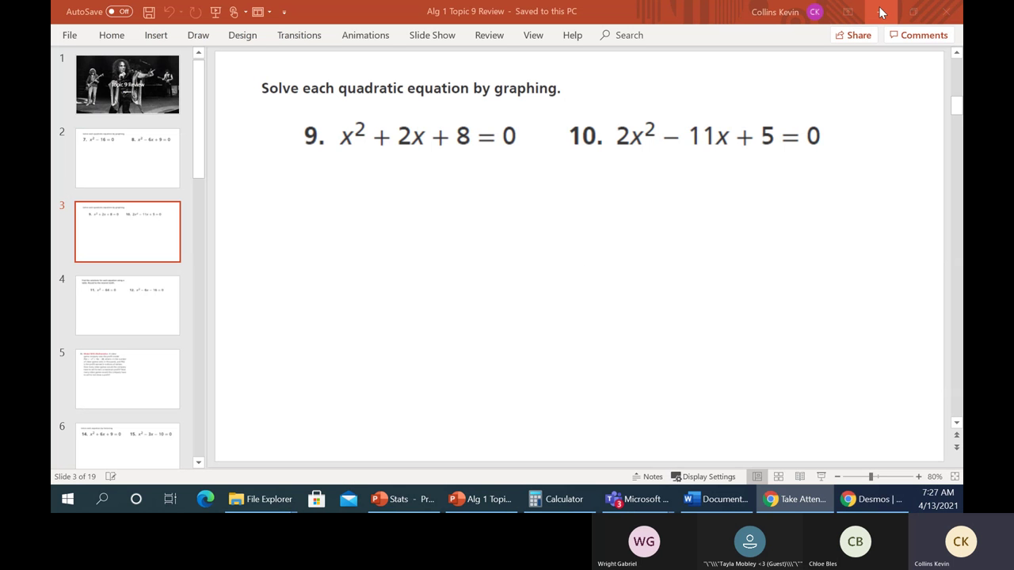
left_click(858, 506)
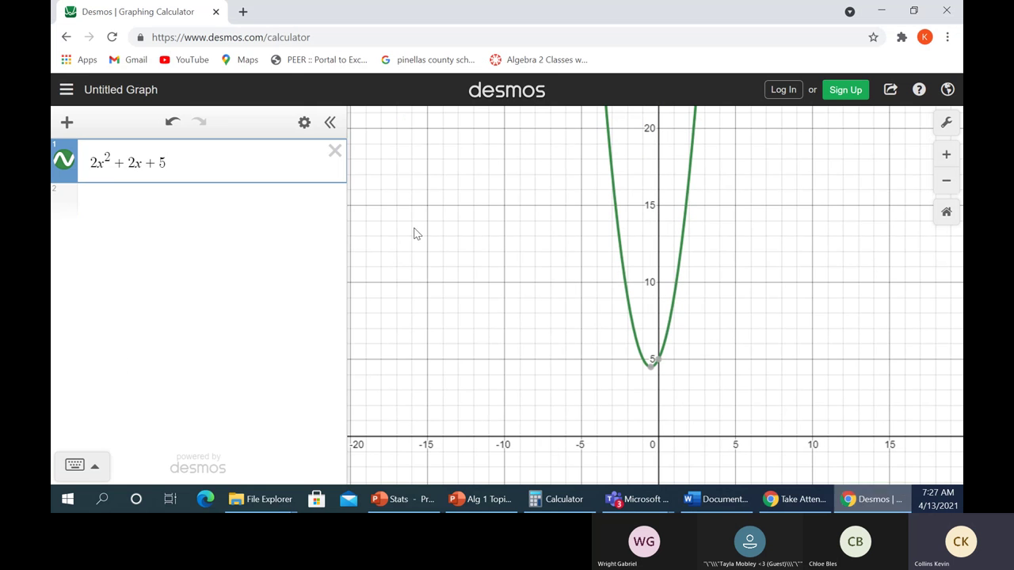
left_click(134, 163)
key("BackSpace")
key("BackSpace")
type("-11")
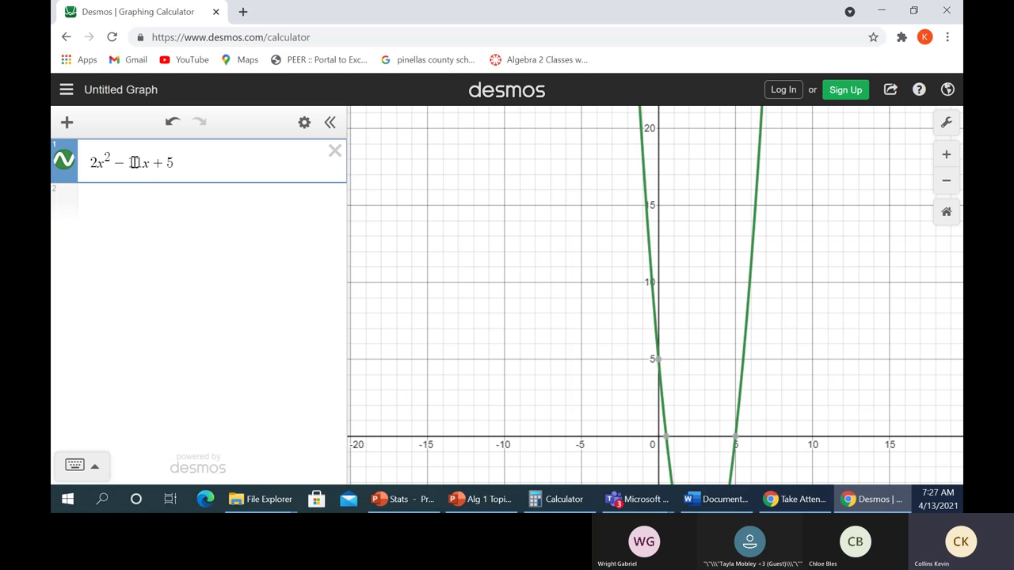
left_click(559, 330)
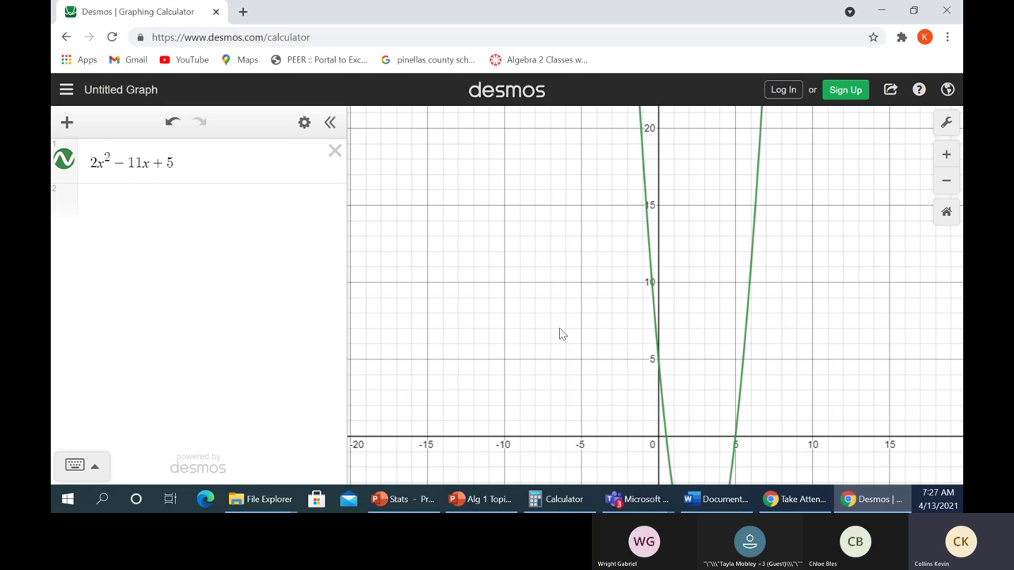
left_click_drag(559, 333, 555, 195)
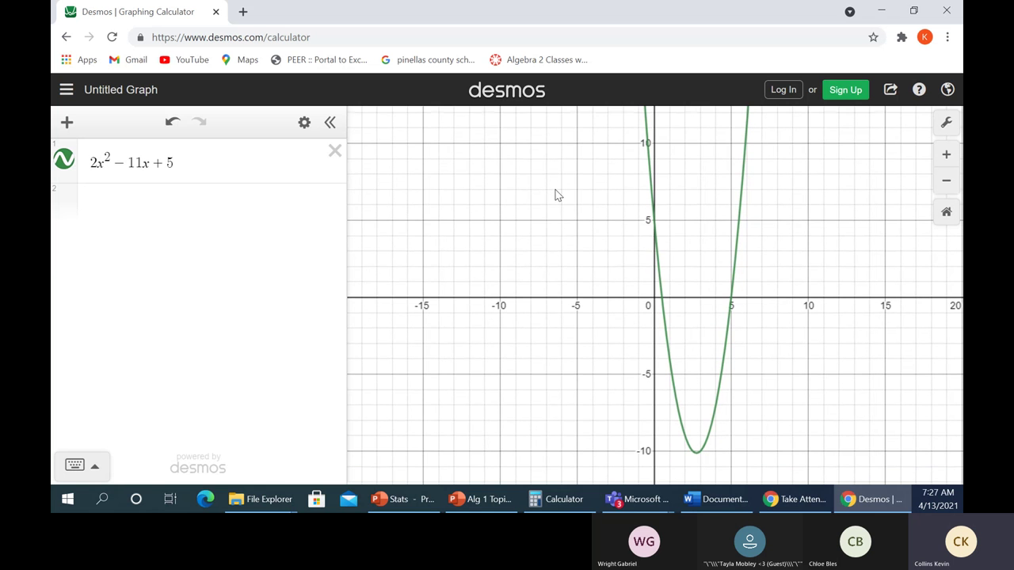
- Select 2x² − 11x + 5 and inspect its x-intercepts at (0.5, 0) and (5, 0)
left_click(209, 183)
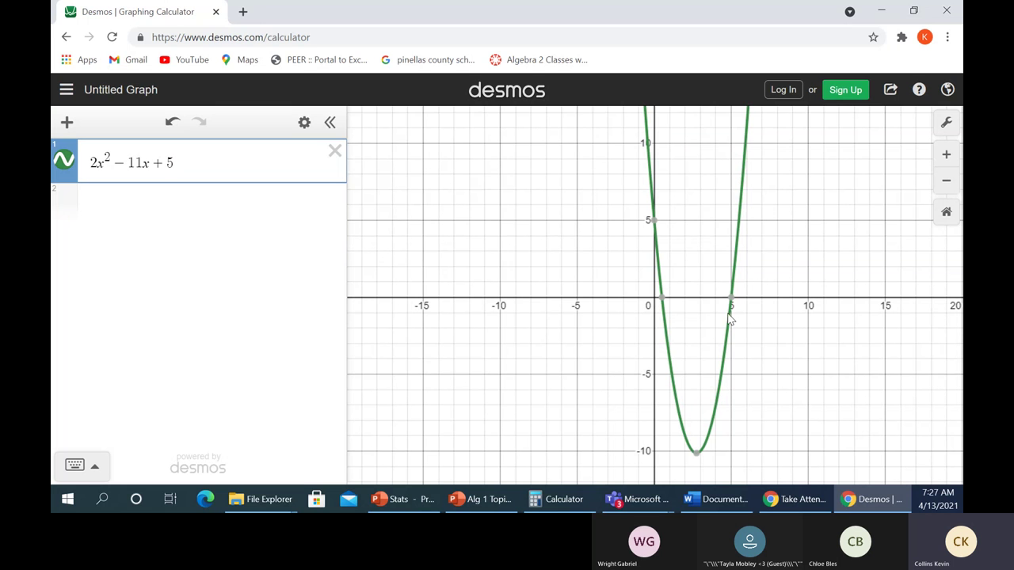
mouse_move(730, 299)
mouse_move(661, 303)
- Type (2x − 1)(x − 5) in row 2, correcting the sign in the second factor
left_click(133, 218)
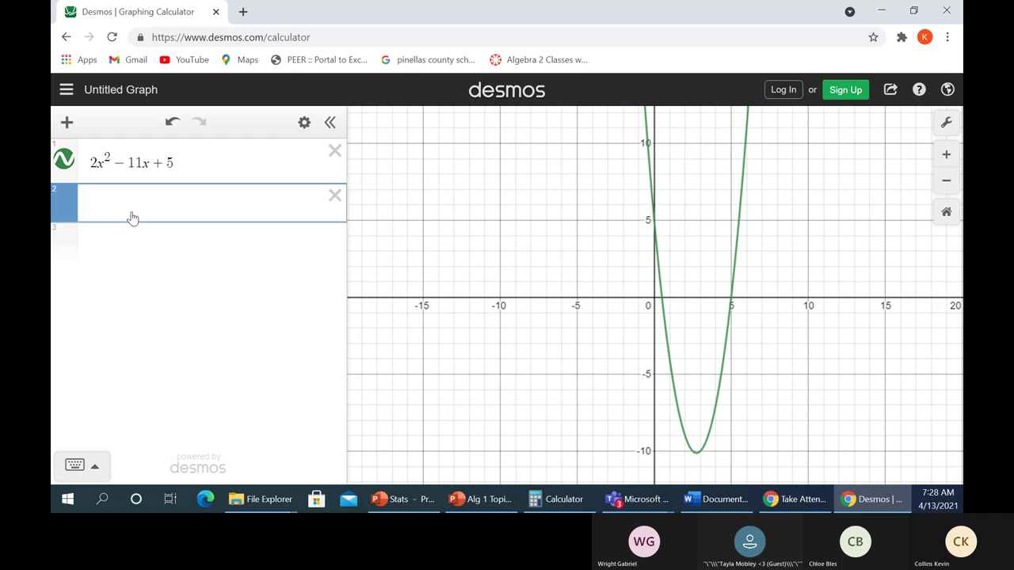
type("(")
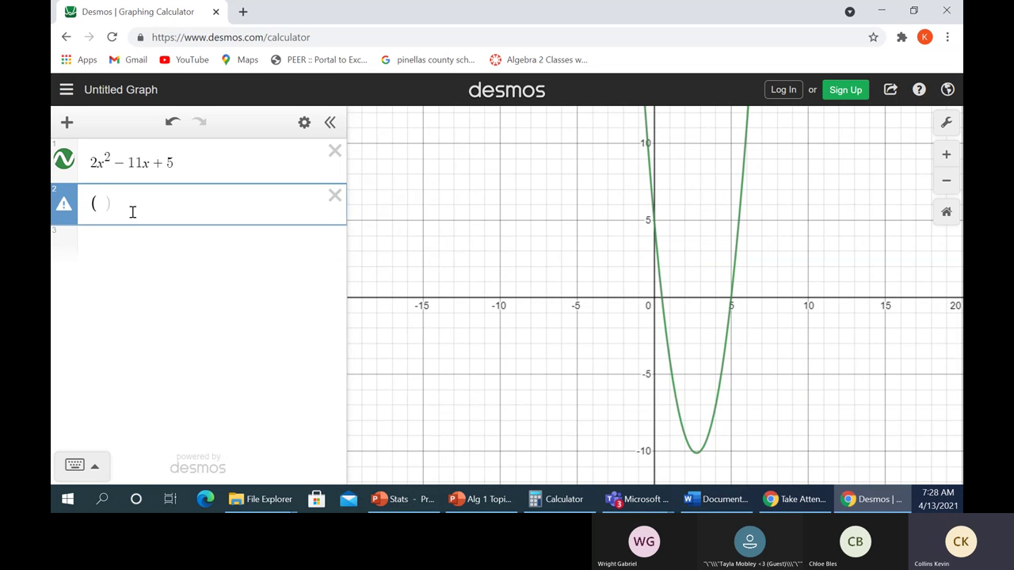
type("2x")
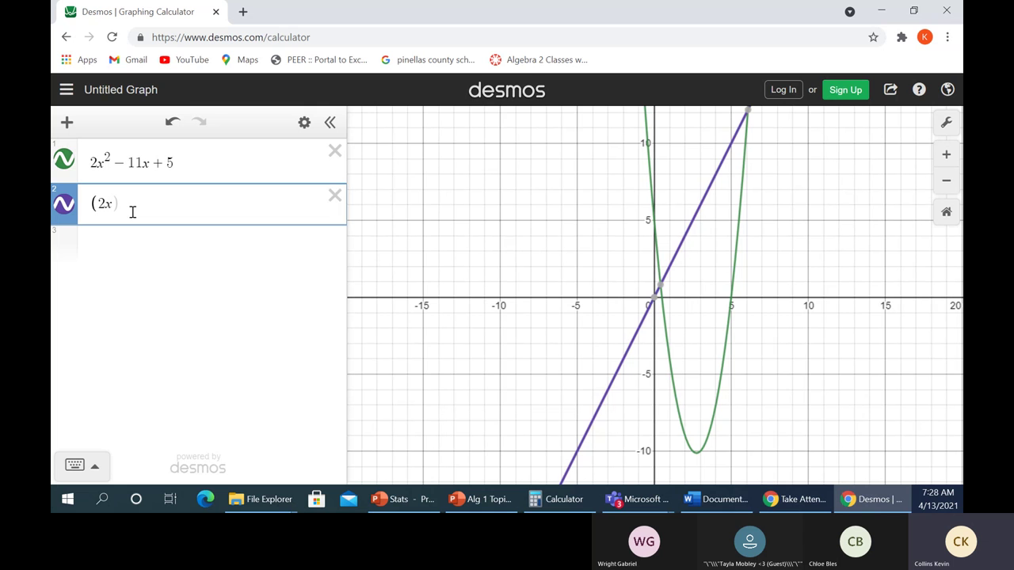
type("-1")
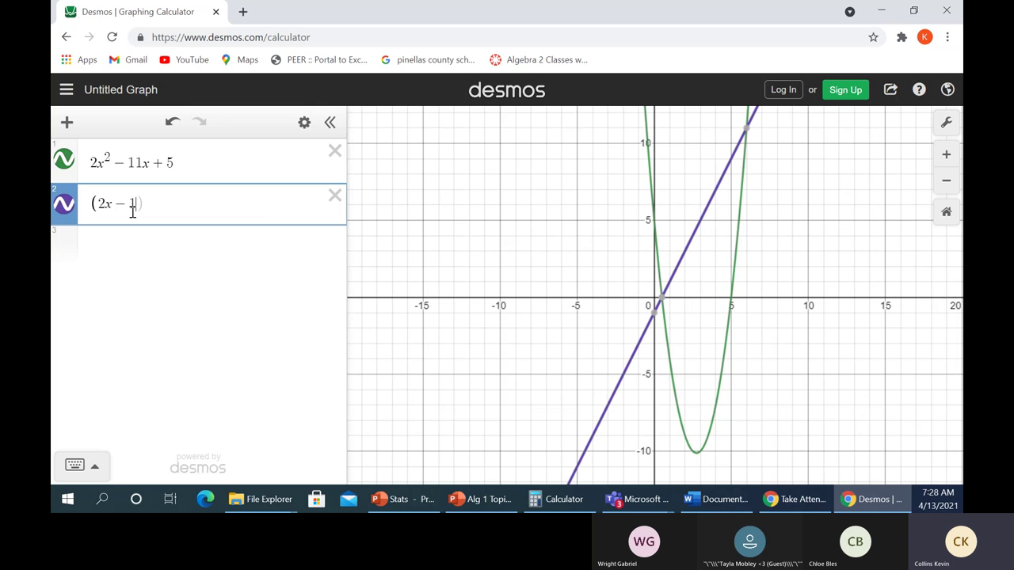
type(")(")
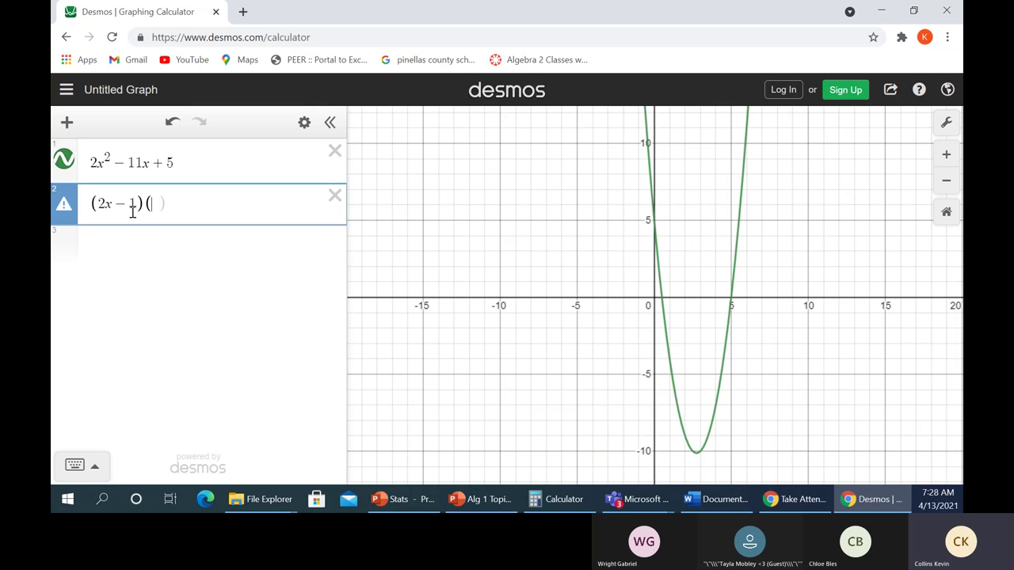
type("x+")
key("BackSpace")
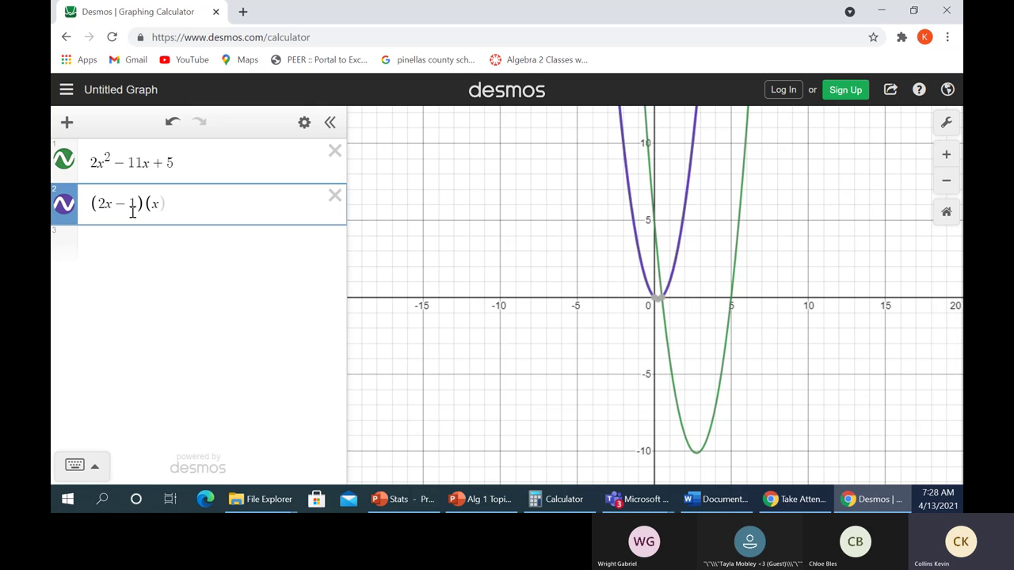
type("-5")
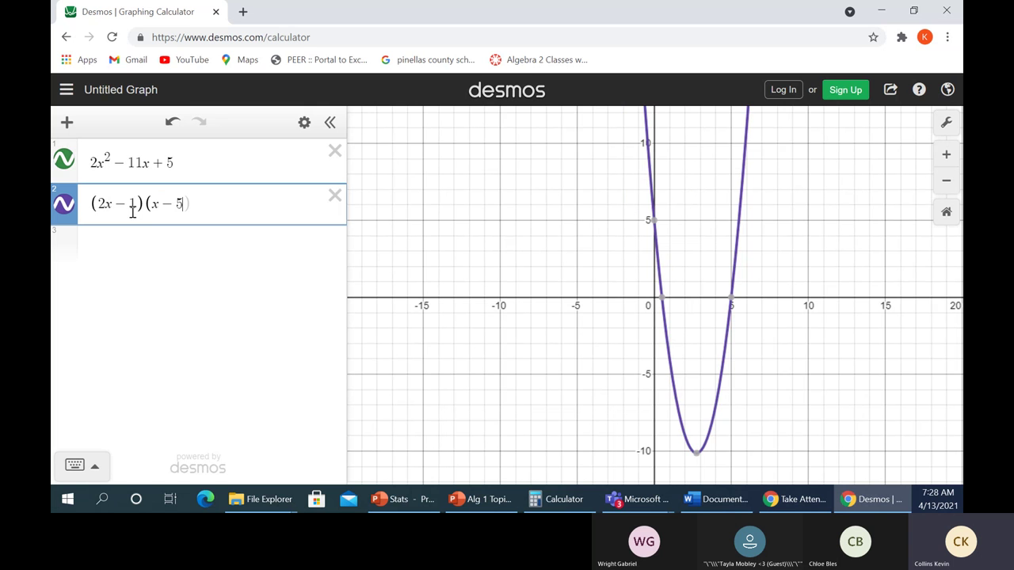
type(")")
left_click(207, 162)
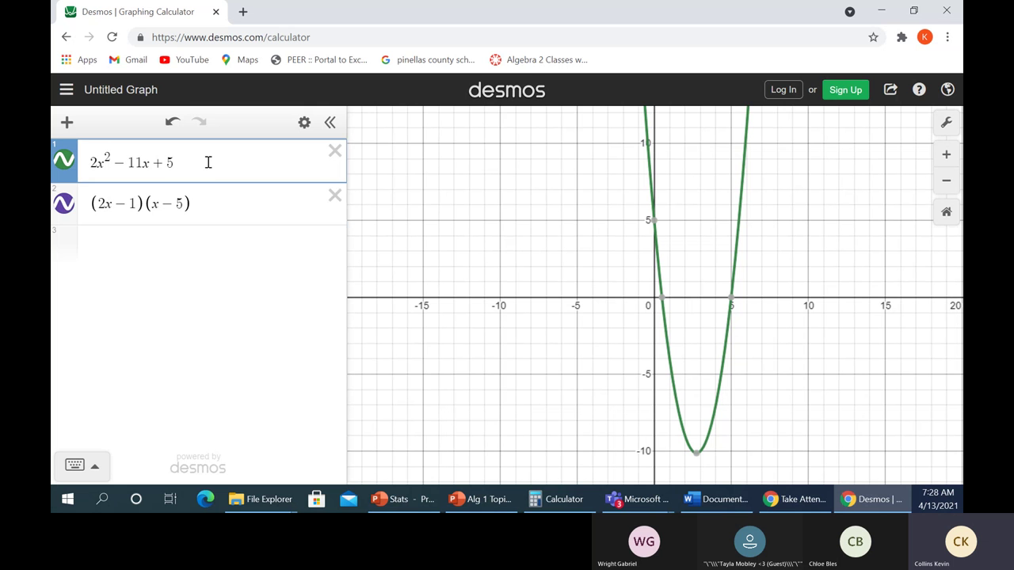
left_click(211, 209)
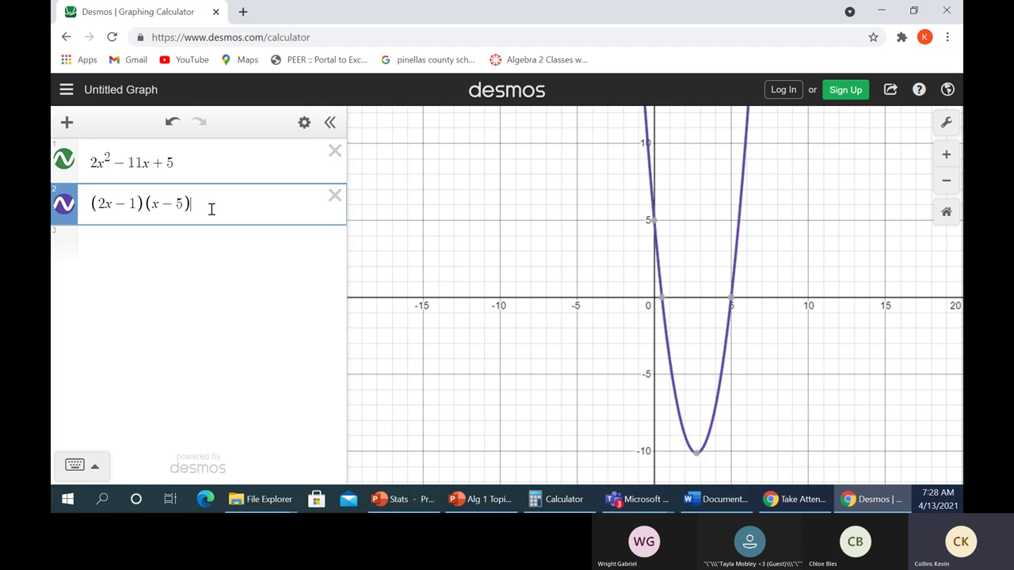
left_click(213, 160)
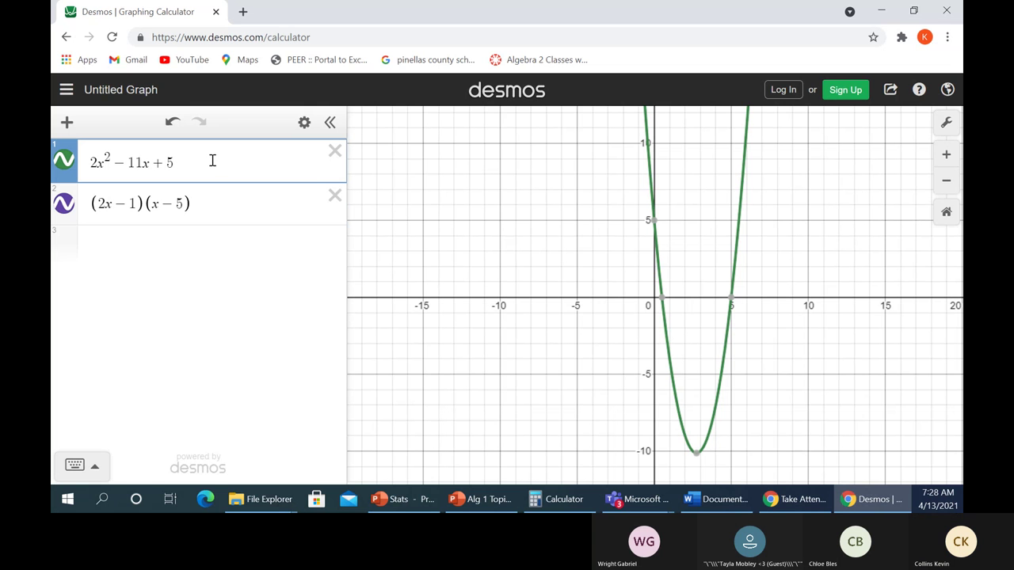
left_click(216, 204)
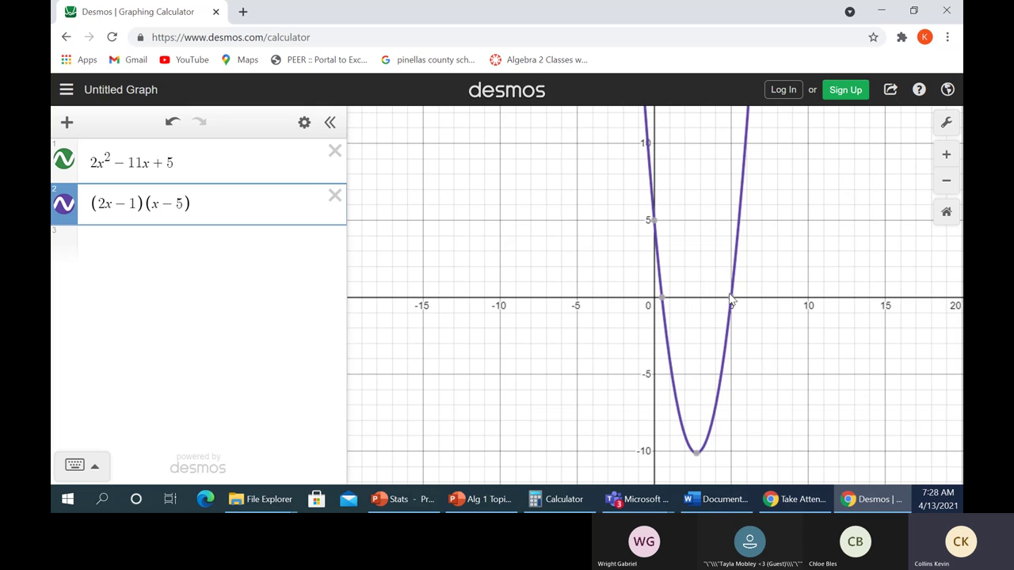
- Leave Desmos and open slide 4, showing problems 11 and 12 to solve with a table to the nearest tenth
mouse_move(732, 305)
mouse_move(662, 300)
left_click(881, 10)
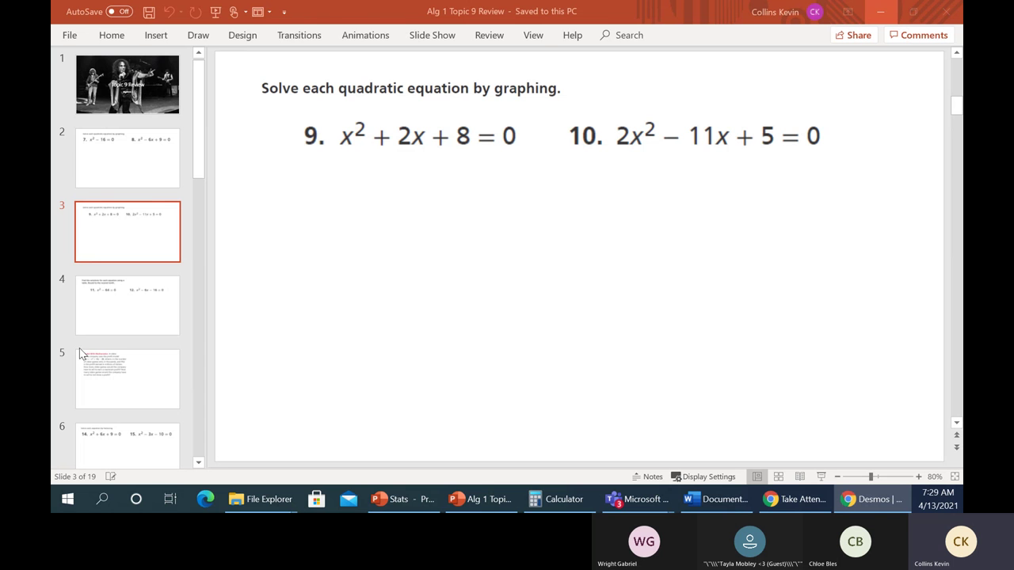
left_click_drag(511, 312, 540, 333)
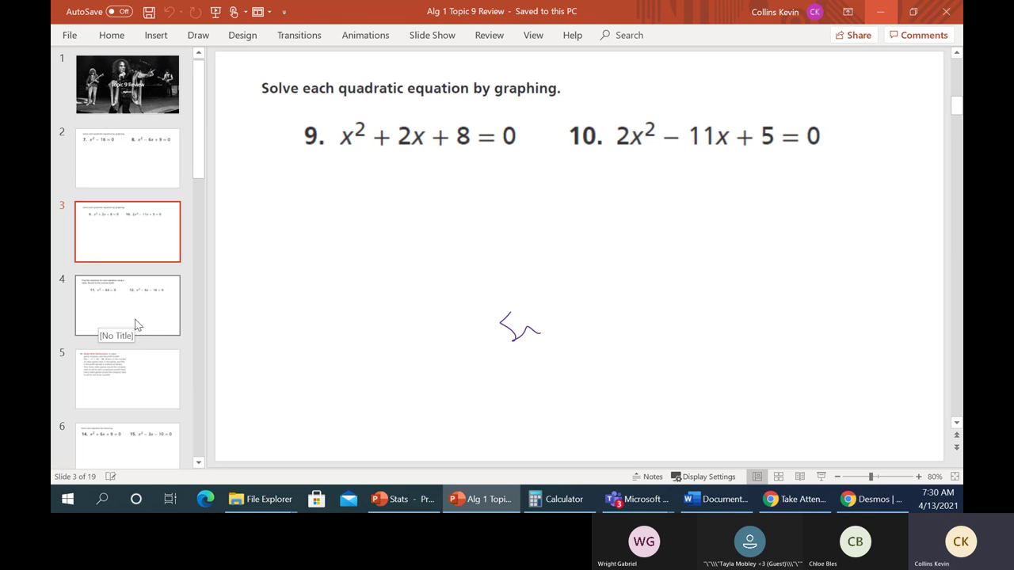
left_click(135, 325)
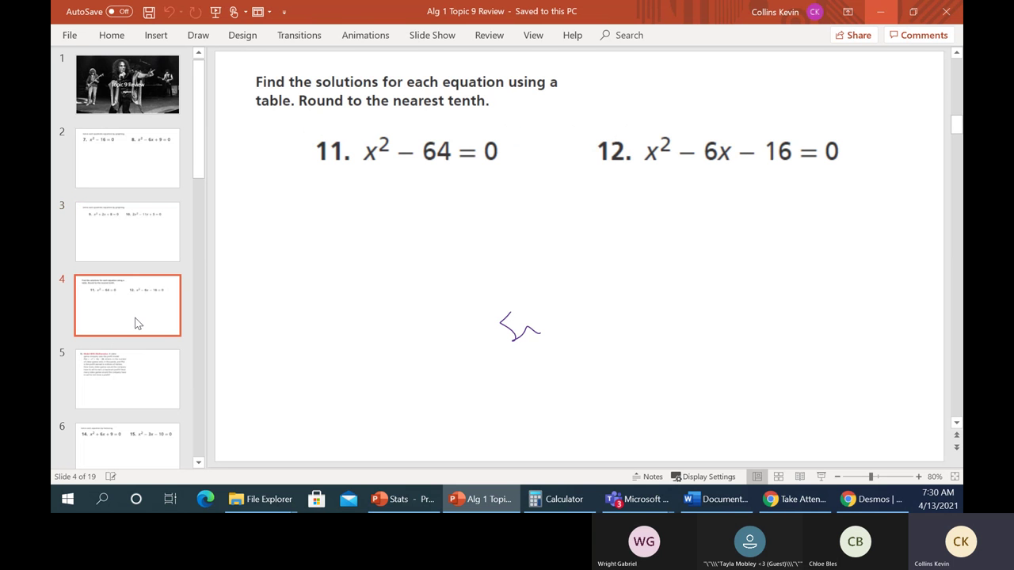